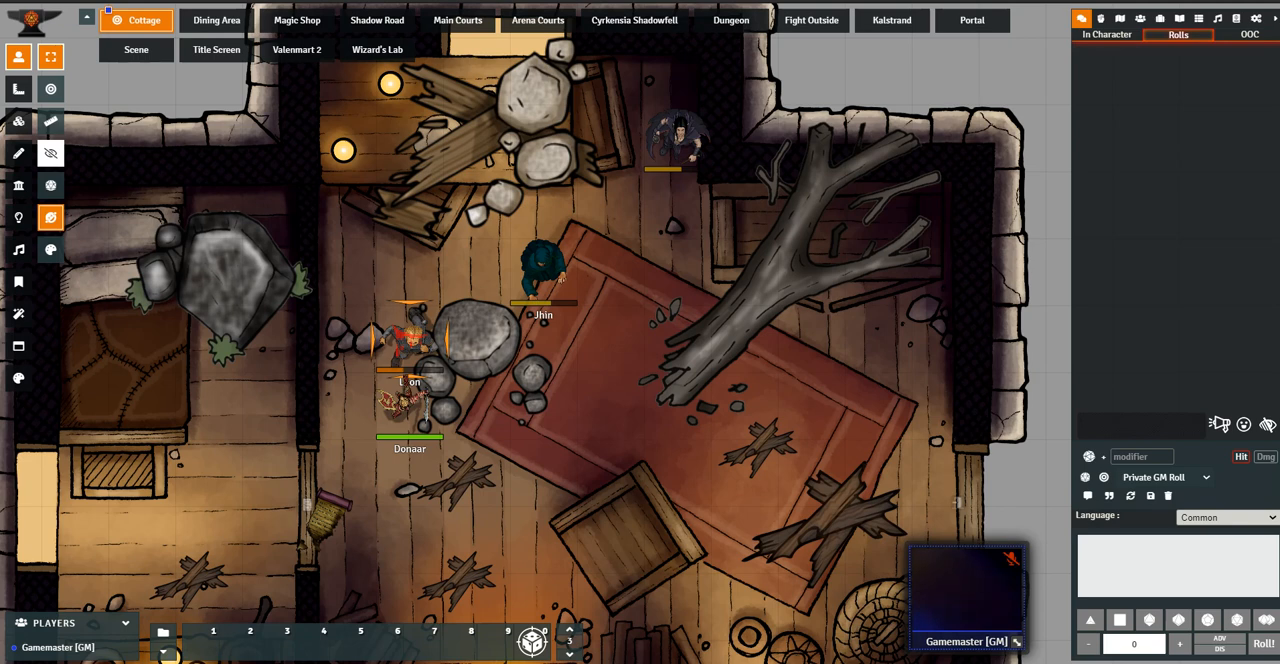
Examine the Sample macros compendium, including its "remove all effects" macro, and close the compendium
{"action": "scroll", "coordinate": [640, 332], "scroll_direction": "up", "scroll_amount": 3}
{"action": "left_click_drag", "start_coordinate": [640, 332], "coordinate": [695, 308]}
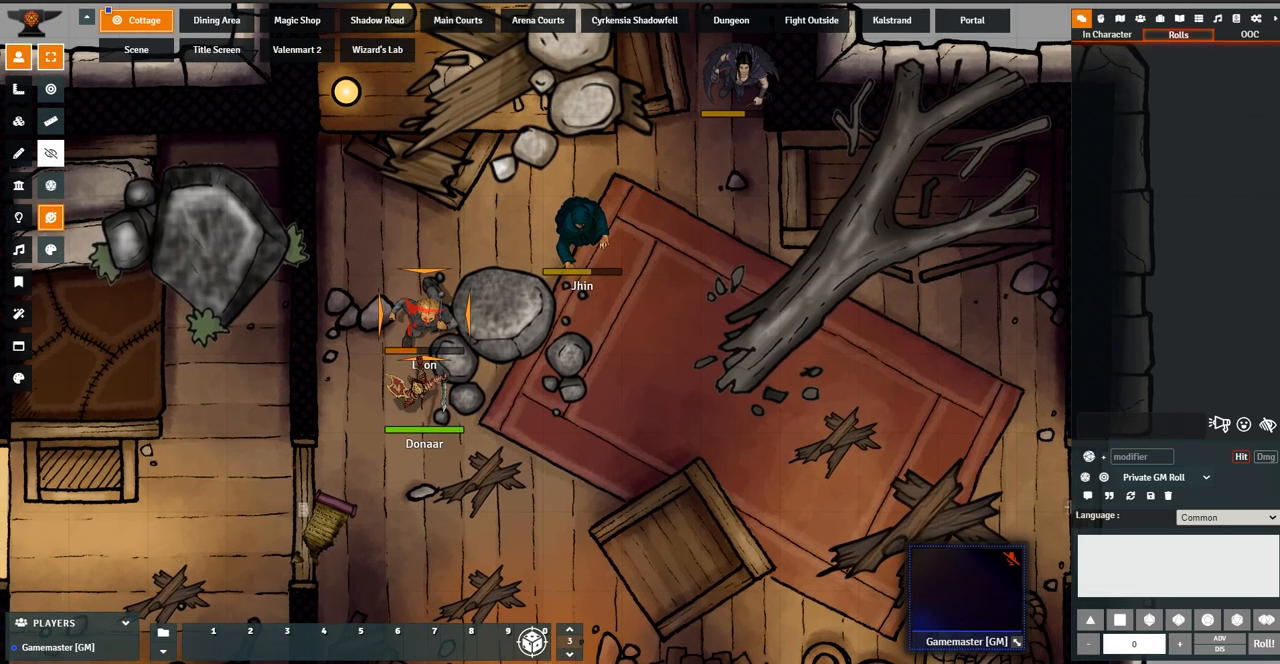
{"action": "left_click", "coordinate": [1236, 18]}
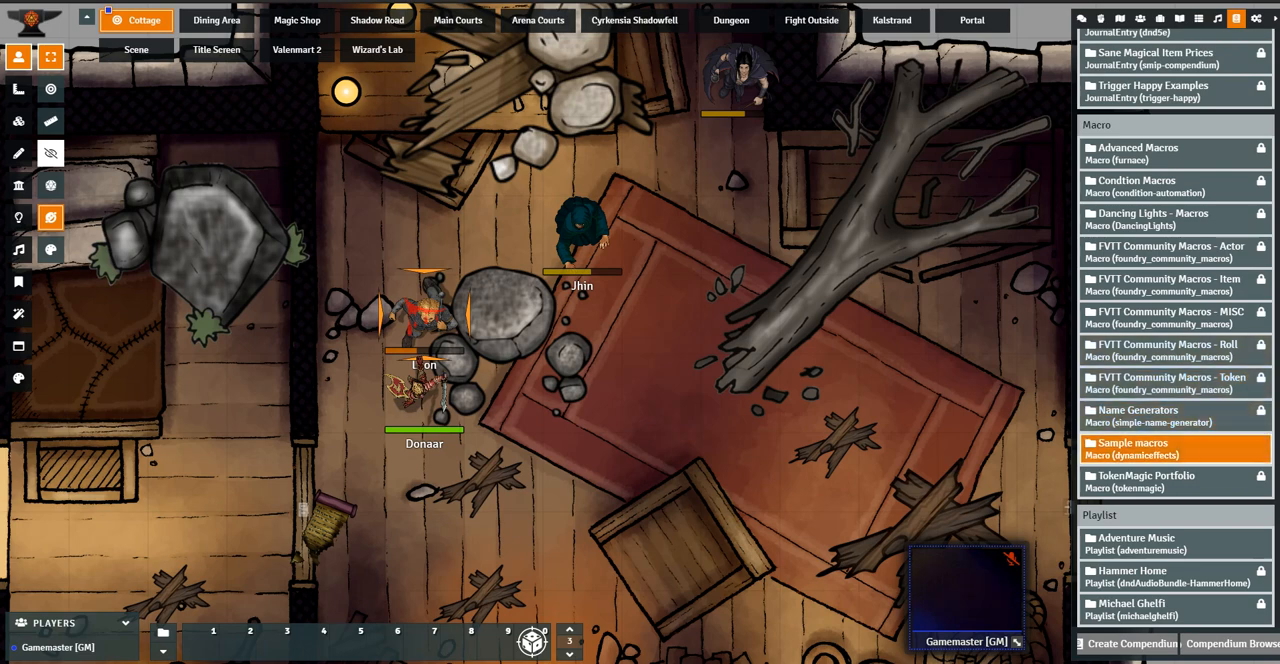
{"action": "left_click", "coordinate": [1134, 448]}
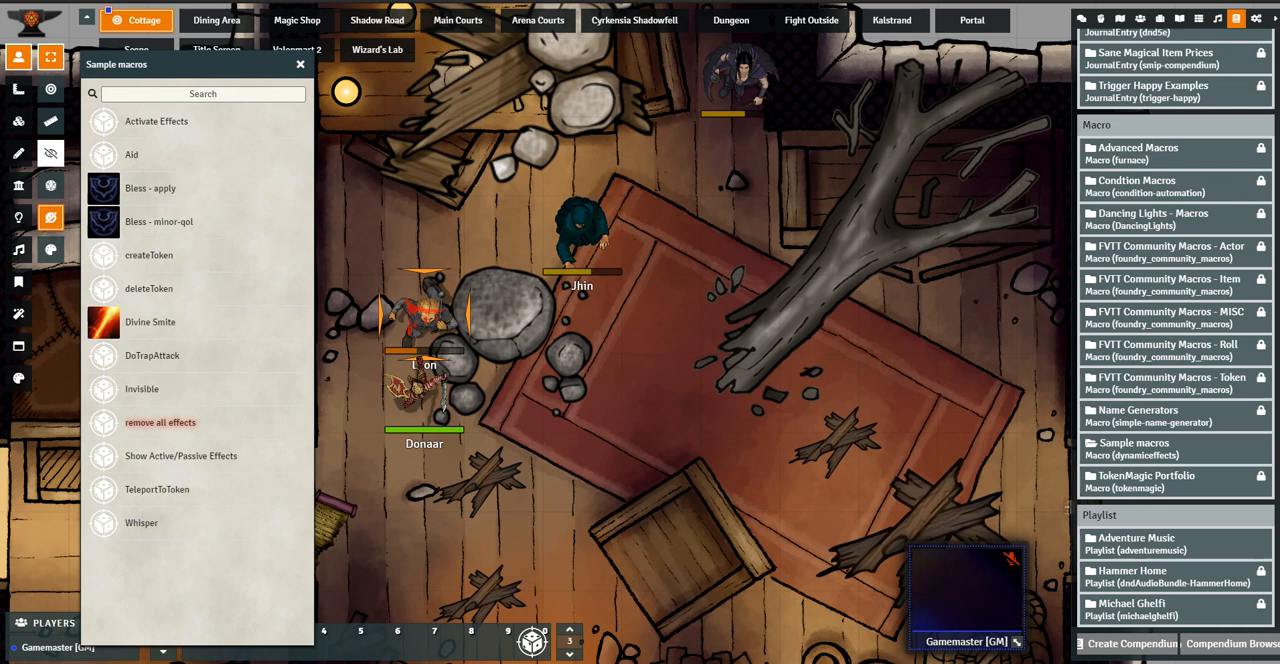
{"action": "left_click_drag", "start_coordinate": [160, 422], "coordinate": [532, 641]}
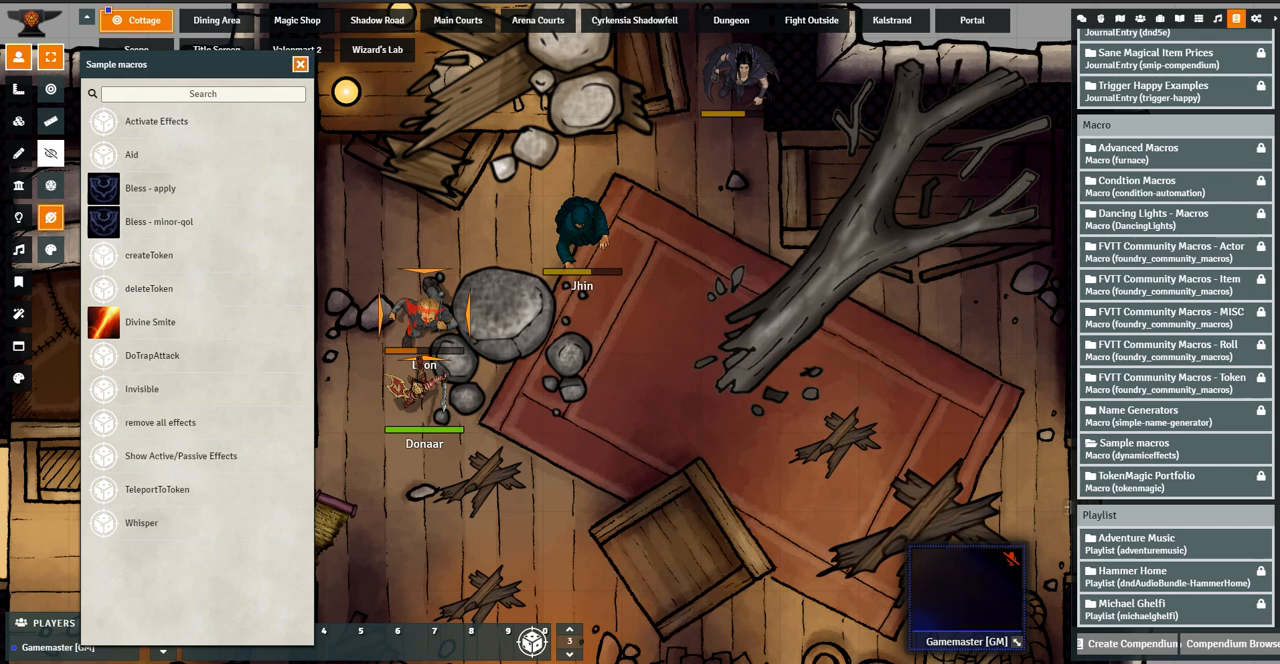
{"action": "left_click", "coordinate": [300, 64]}
Show Leon's 1st-level spells in the spellbook beside the Premade Items compendium, with neither window covering the other
{"action": "double_click", "coordinate": [424, 312]}
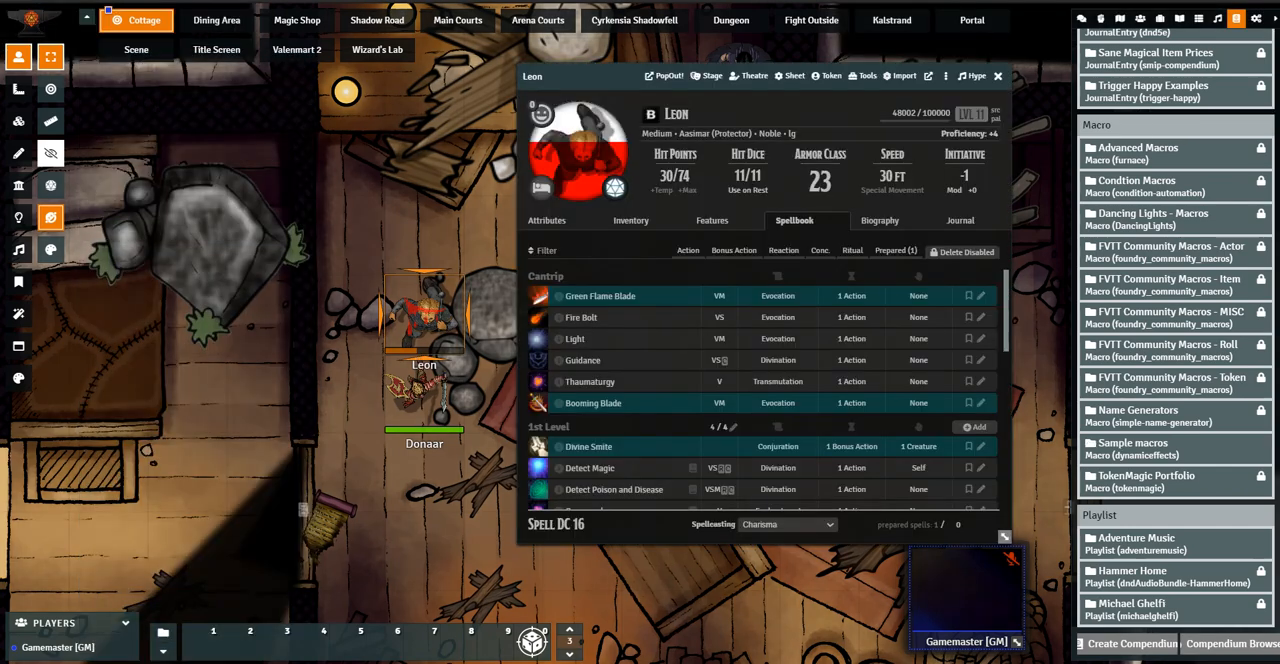
{"action": "scroll", "coordinate": [763, 390], "scroll_direction": "down", "scroll_amount": 3}
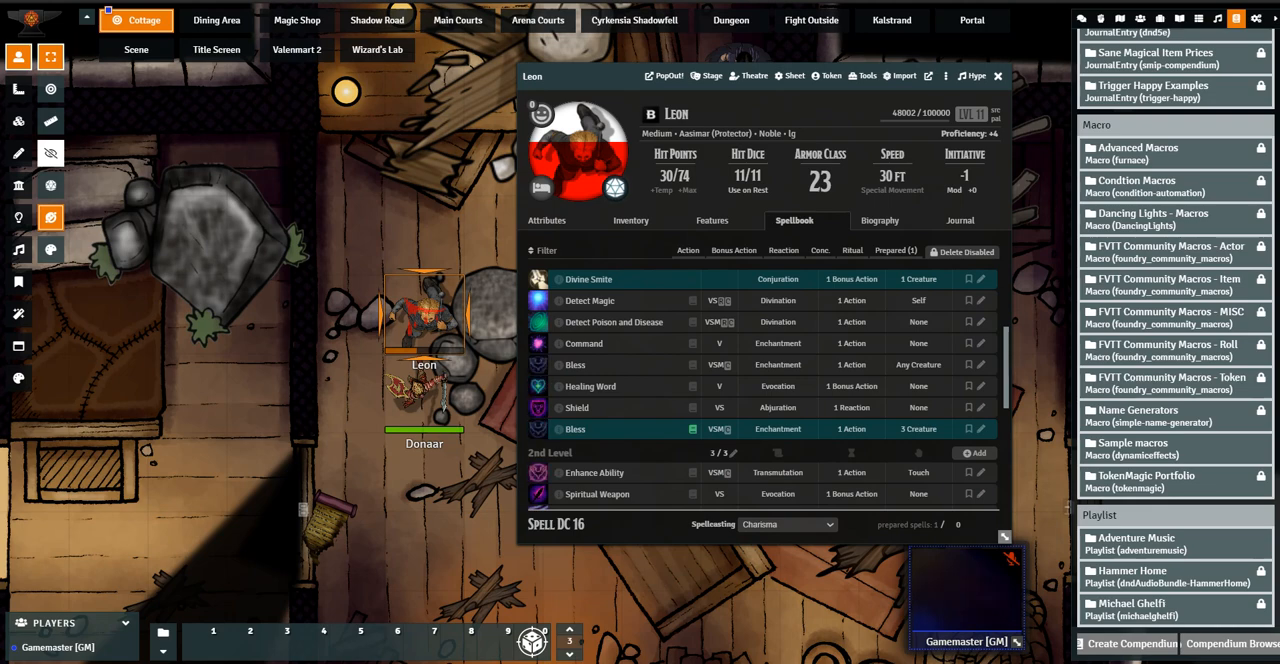
{"action": "scroll", "coordinate": [1170, 367], "scroll_direction": "up", "scroll_amount": 5}
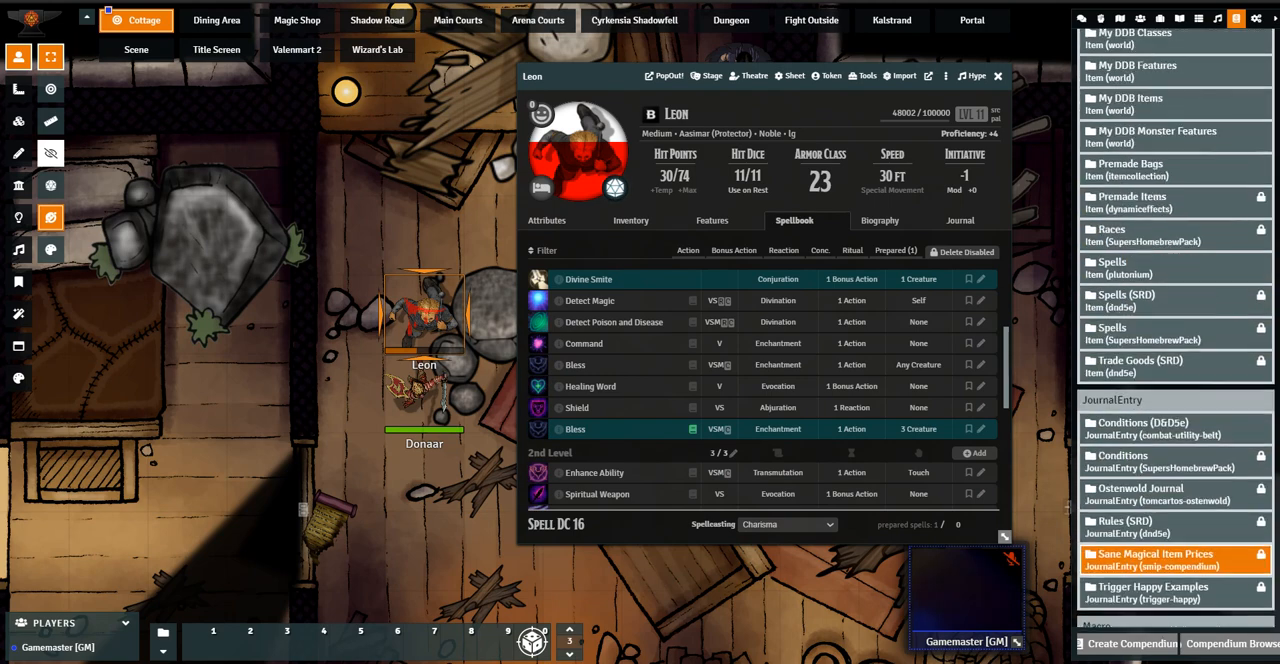
{"action": "left_click", "coordinate": [1132, 201]}
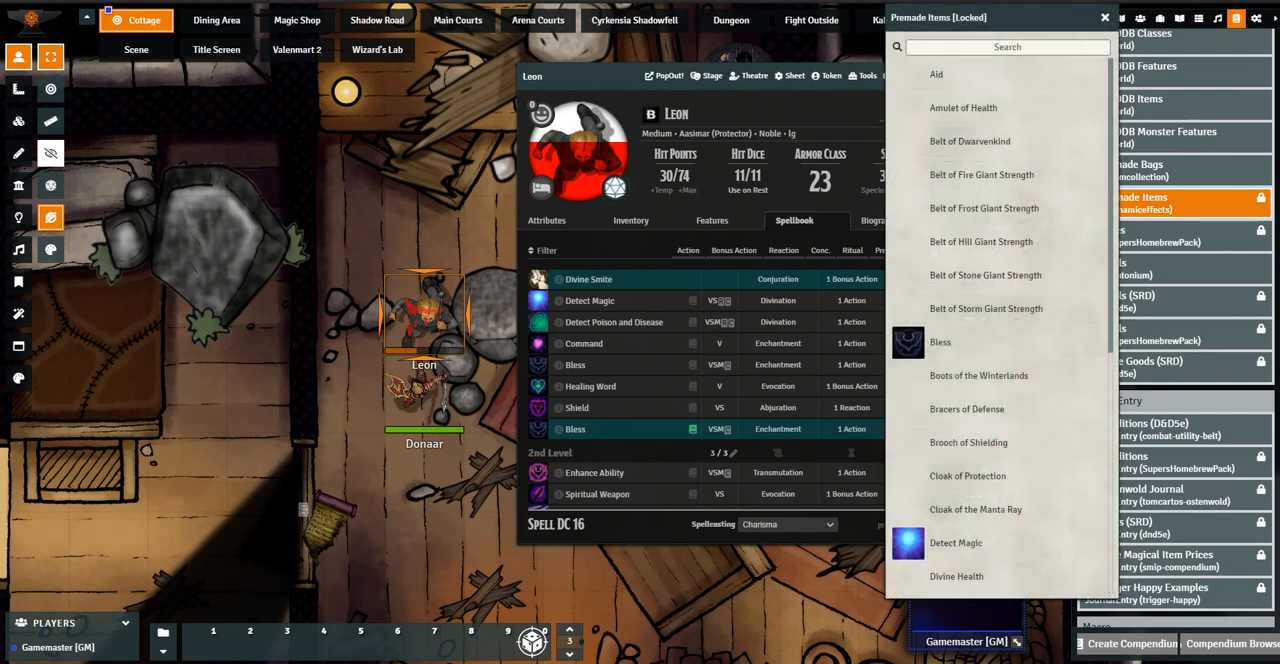
{"action": "left_click_drag", "start_coordinate": [606, 76], "coordinate": [263, 55]}
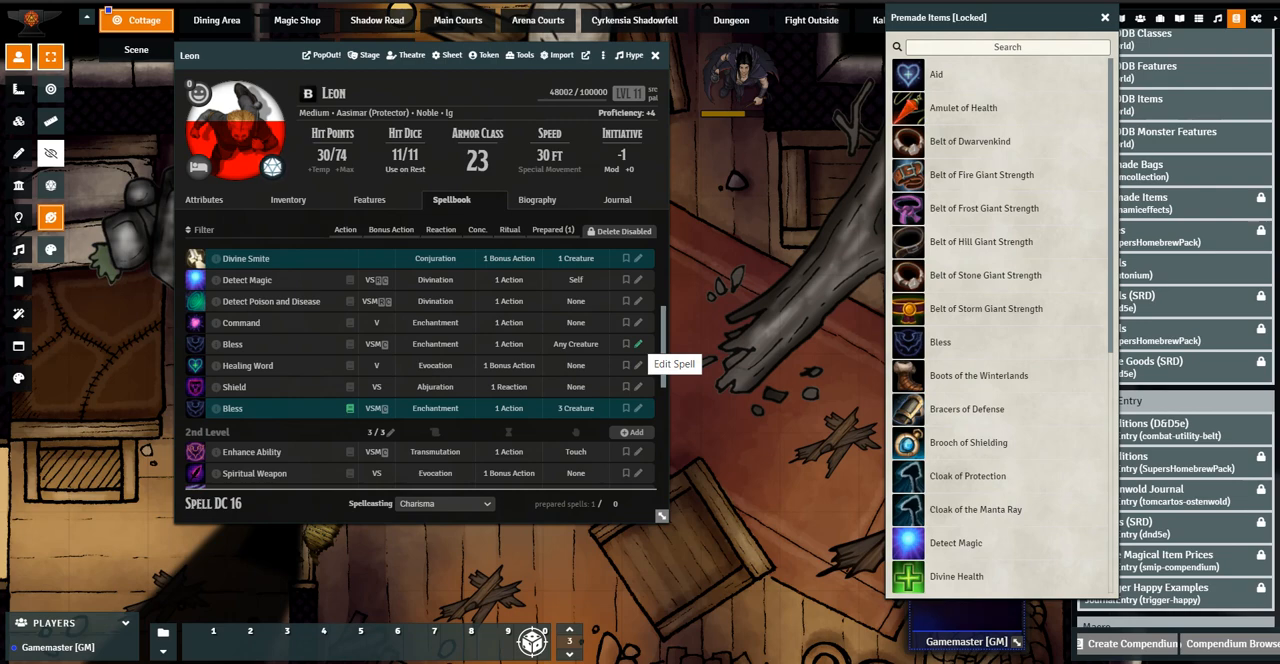
Delete both existing active effects from Leon's Bless spell that targets any creature
{"action": "left_click", "coordinate": [637, 343]}
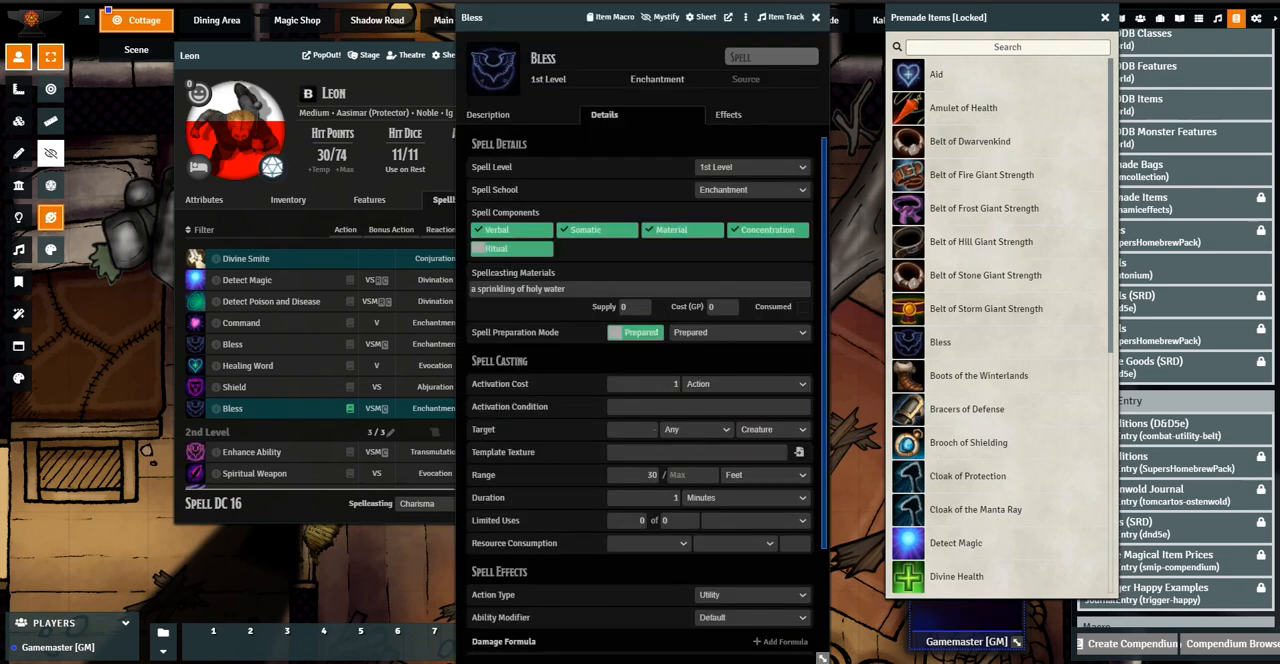
{"action": "left_click", "coordinate": [728, 114]}
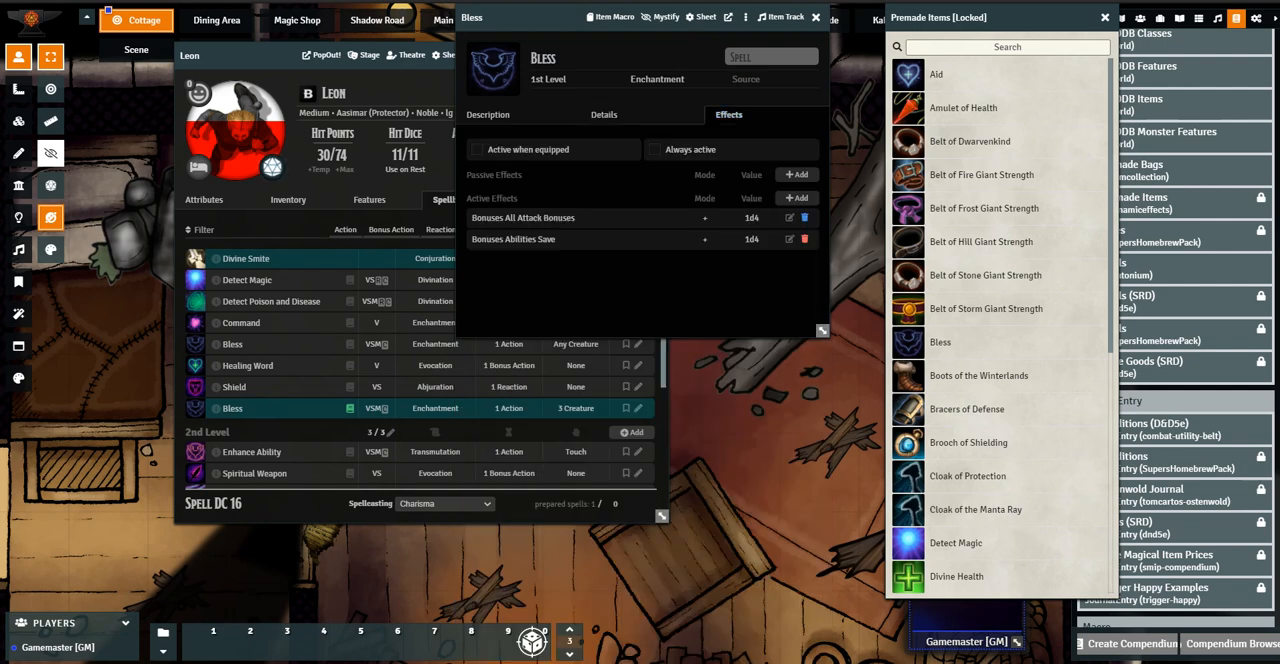
{"action": "left_click", "coordinate": [804, 218]}
{"action": "left_click", "coordinate": [804, 218]}
Add an active effect to Bless in the Bonuses category targeting Bonuses Abilities Save, mode +, value 1d4, marked active
{"action": "left_click", "coordinate": [797, 198]}
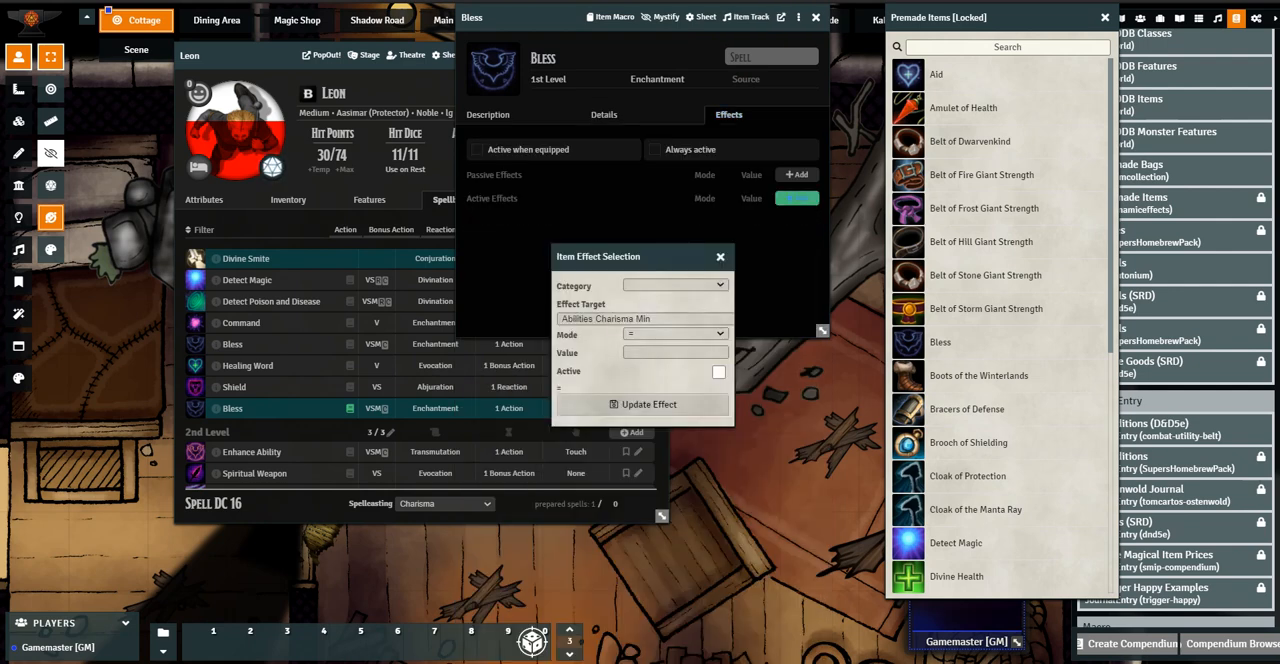
{"action": "left_click", "coordinate": [675, 285]}
{"action": "left_click", "coordinate": [650, 330]}
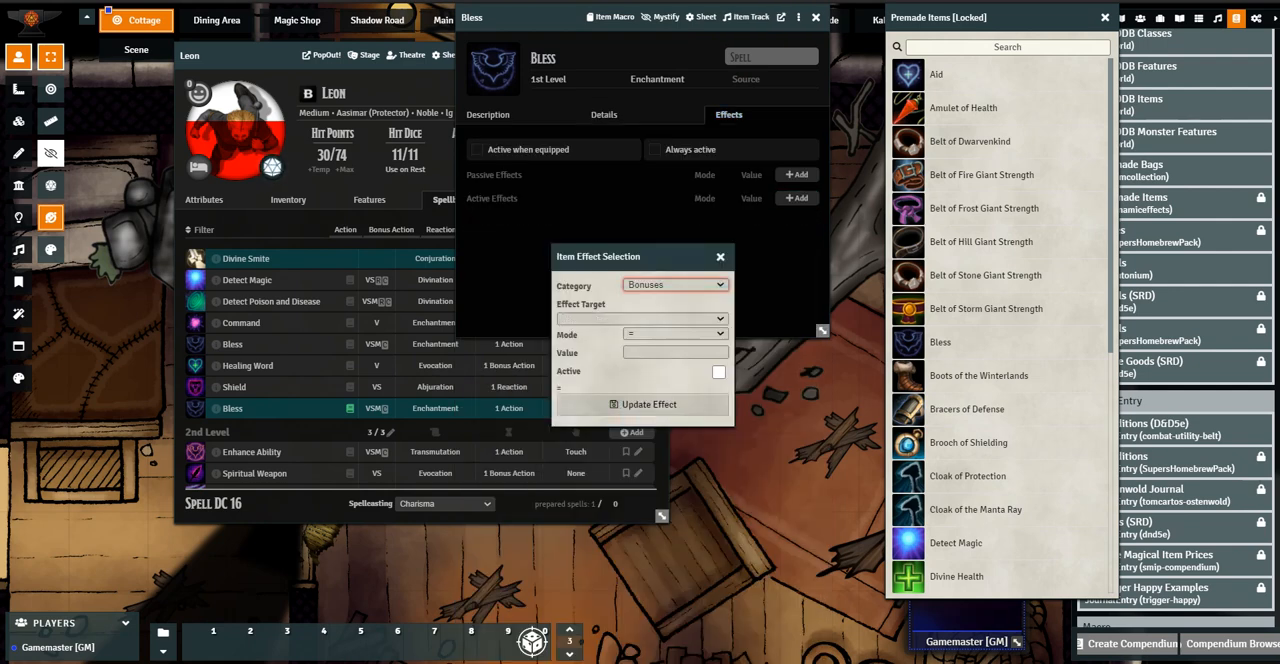
{"action": "left_click", "coordinate": [640, 318]}
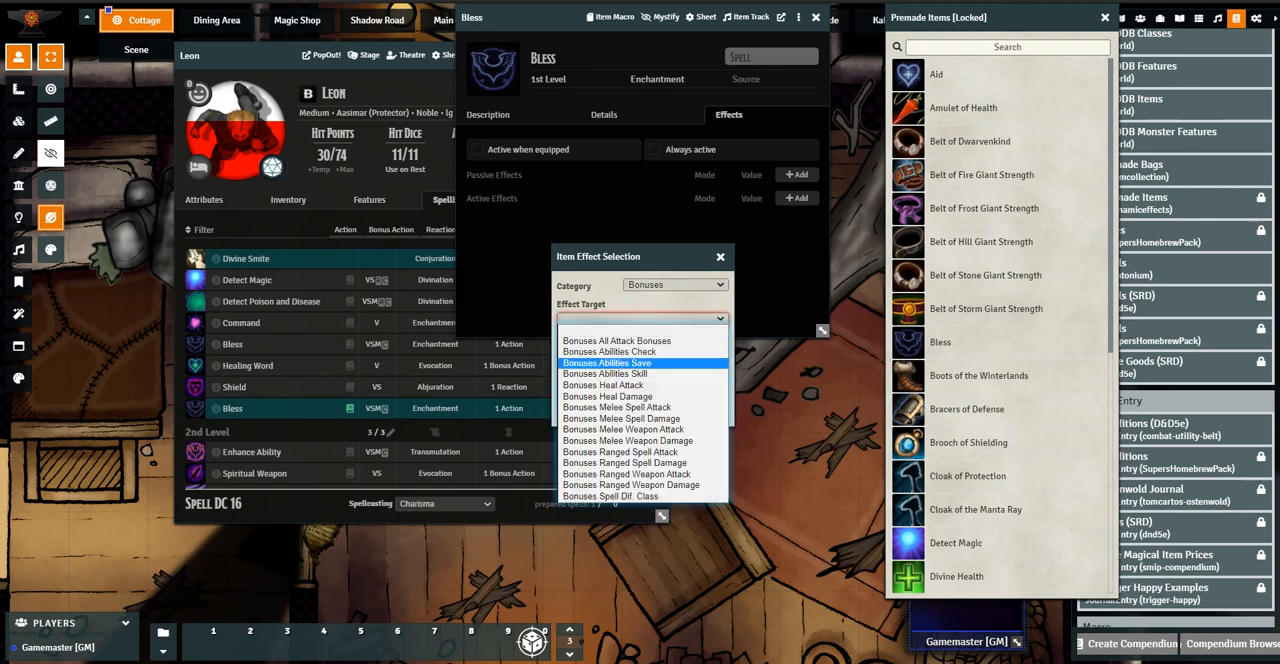
{"action": "left_click", "coordinate": [607, 362]}
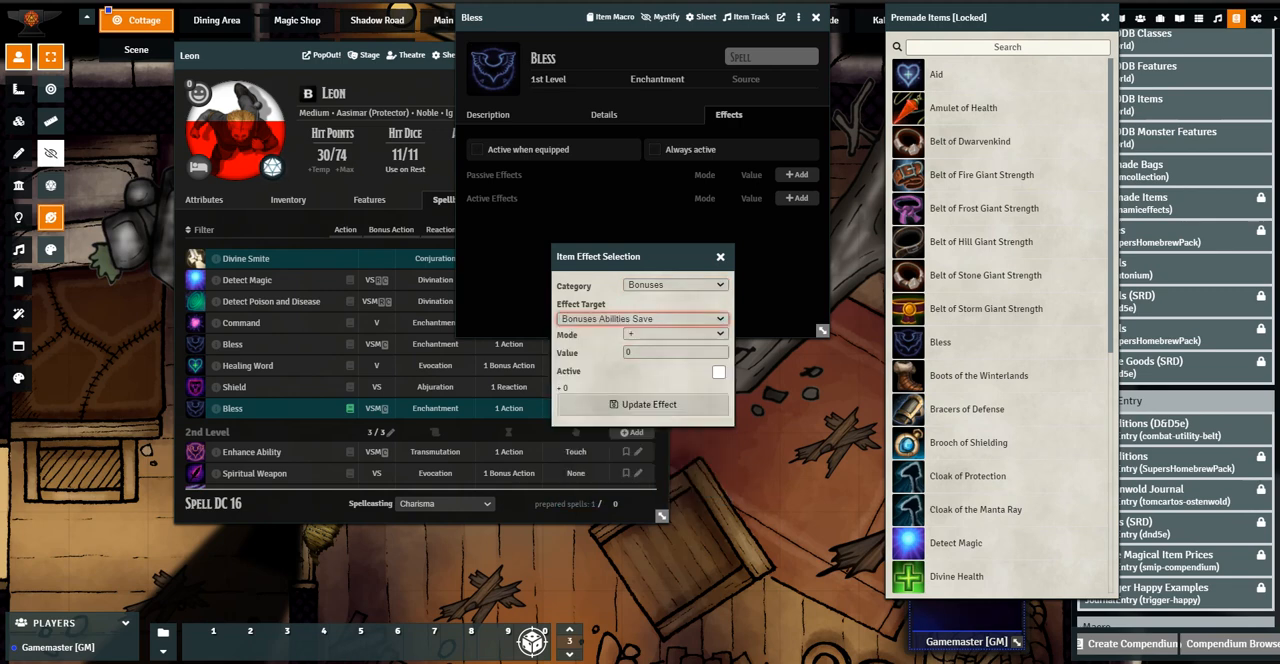
{"action": "left_click", "coordinate": [676, 352]}
{"action": "key", "text": "BackSpace"}
{"action": "type", "text": "1s"}
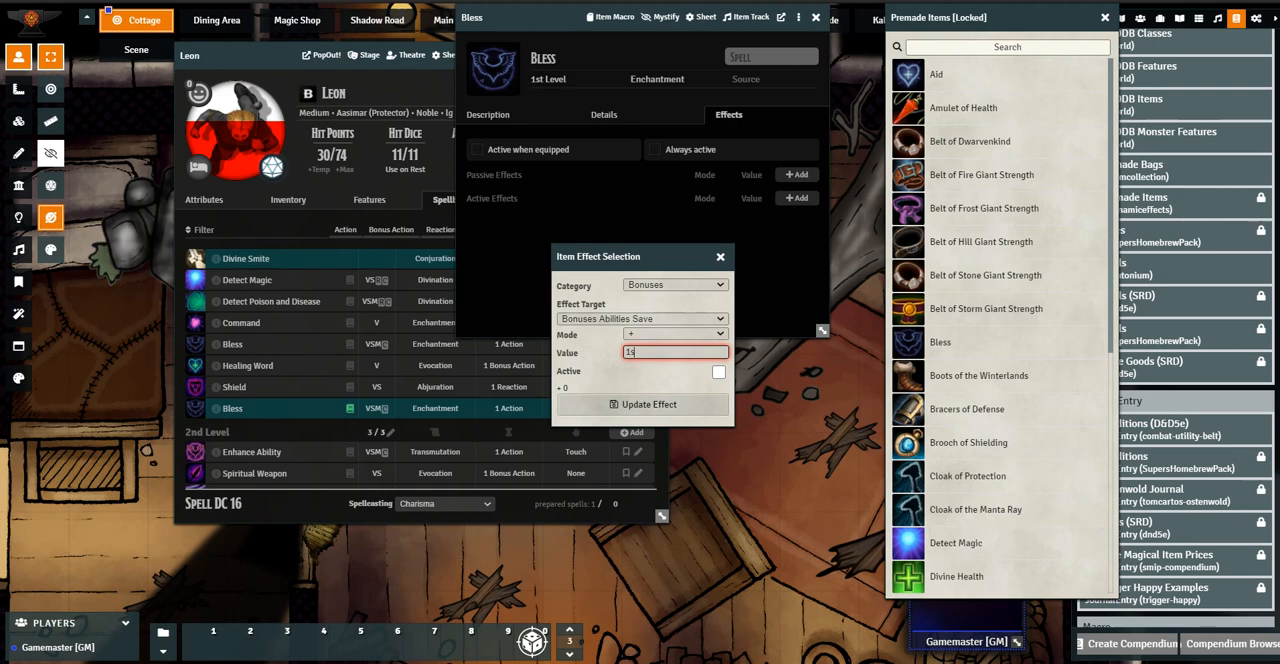
{"action": "type", "text": "4"}
{"action": "key", "text": "BackSpace"}
{"action": "type", "text": "d4"}
{"action": "left_click", "coordinate": [719, 372]}
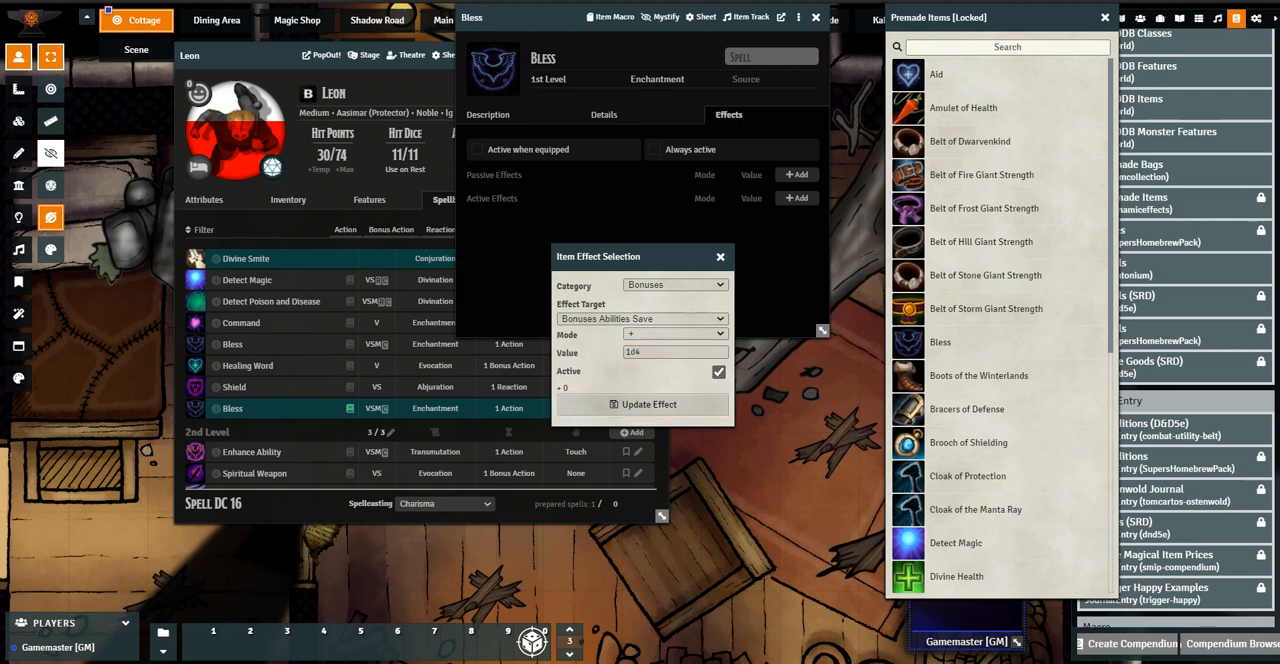
{"action": "left_click", "coordinate": [649, 404]}
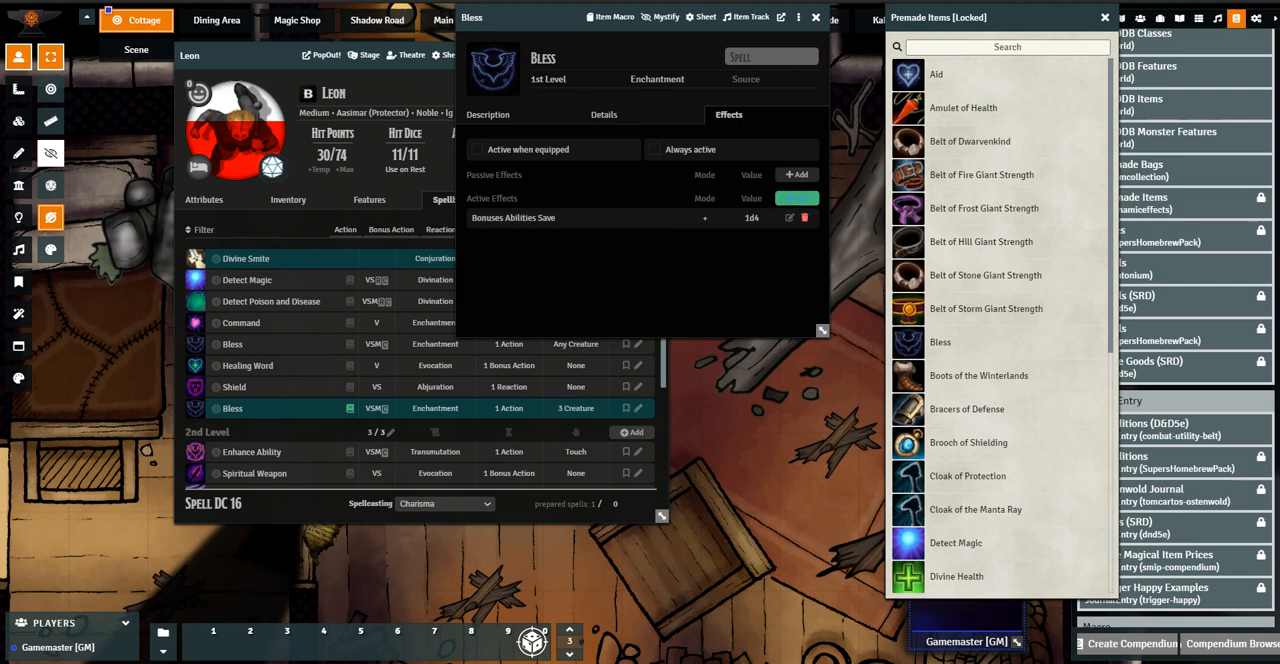
Add a second active effect to Bless targeting Bonuses All Attack Bonuses, mode +, value 1d4, marked active
{"action": "left_click", "coordinate": [796, 198]}
{"action": "left_click", "coordinate": [675, 285]}
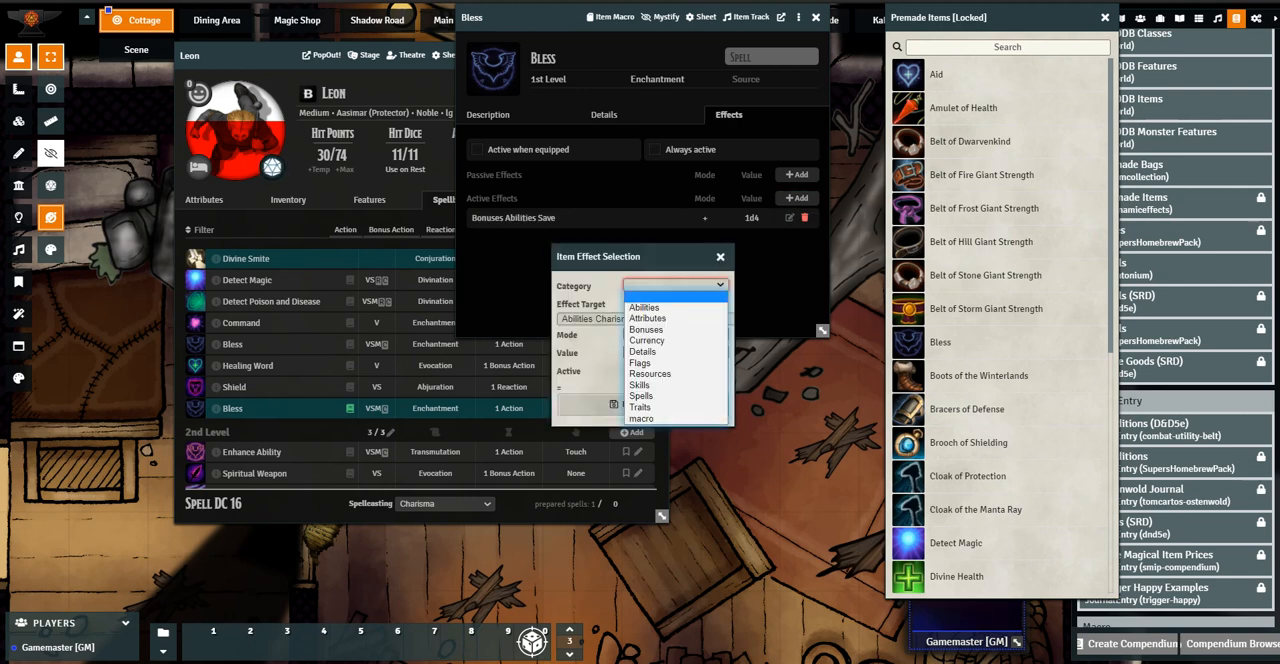
{"action": "key", "text": "Down"}
{"action": "key", "text": "Down"}
{"action": "key", "text": "Down"}
{"action": "key", "text": "Return"}
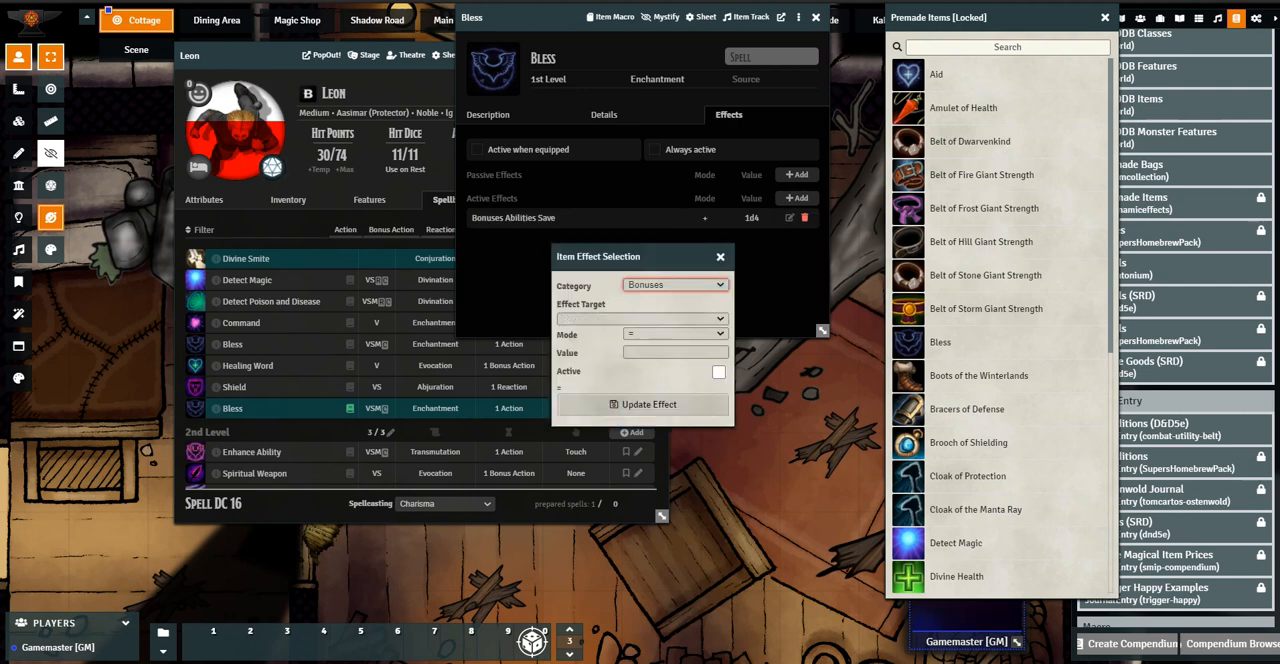
{"action": "left_click", "coordinate": [642, 319]}
{"action": "left_click", "coordinate": [626, 340]}
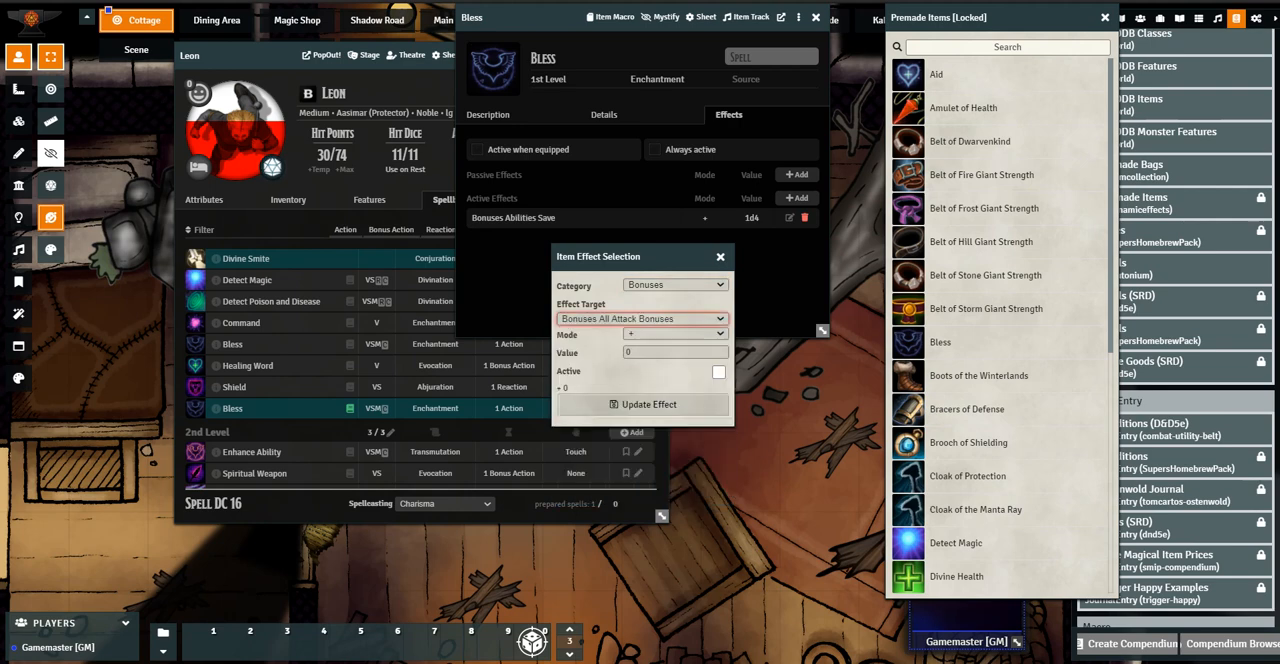
{"action": "left_click", "coordinate": [675, 352]}
{"action": "type", "text": "1d4"}
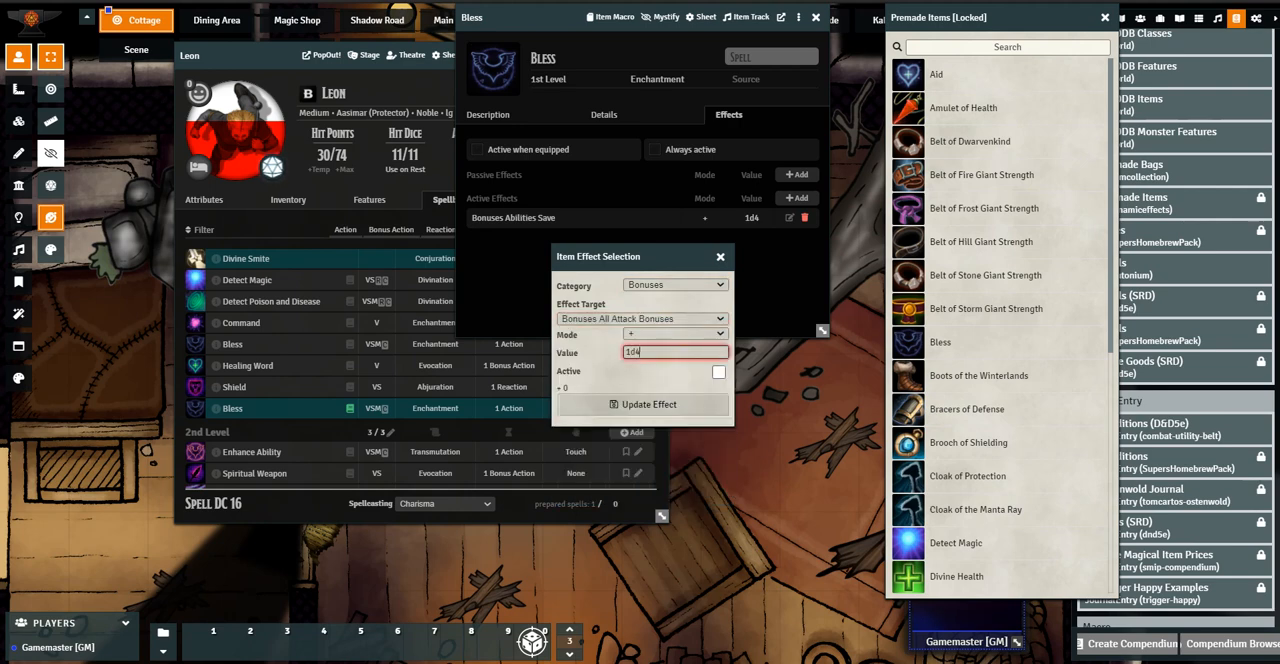
{"action": "key", "text": "Tab"}
{"action": "key", "text": "space"}
{"action": "key", "text": "Tab"}
{"action": "key", "text": "Return"}
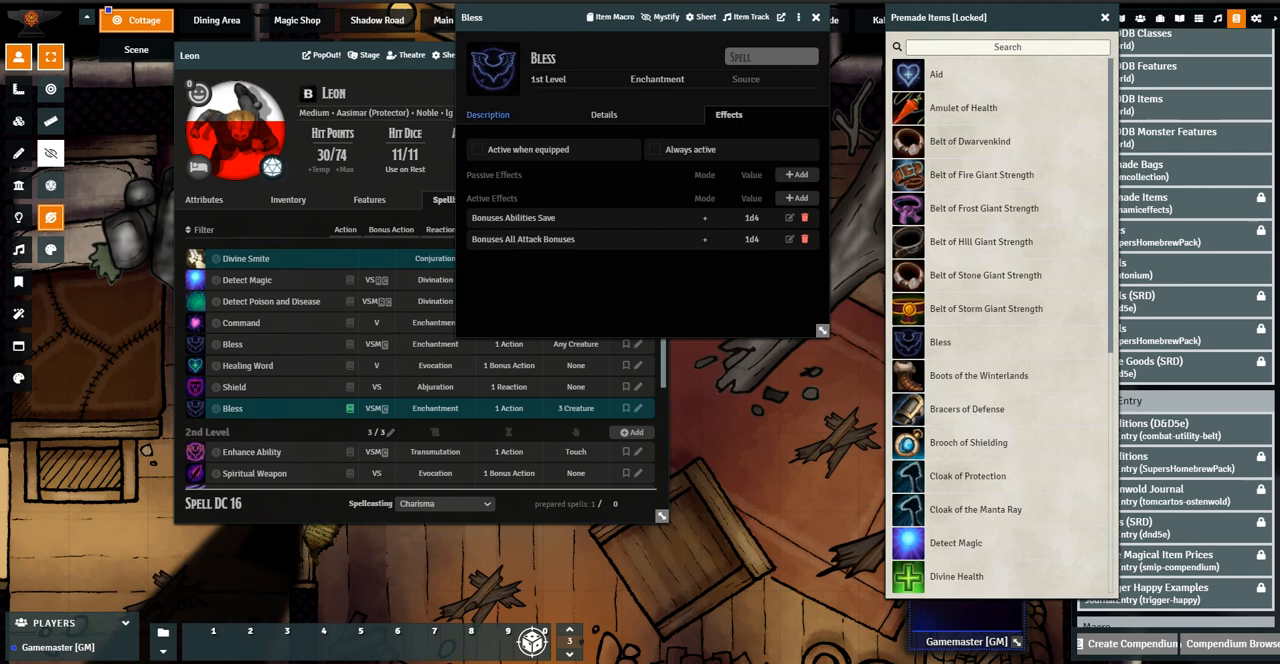
Review the Bless spell's description and casting details, including its target setting, and close the spell
{"action": "left_click", "coordinate": [488, 114]}
{"action": "left_click", "coordinate": [604, 114]}
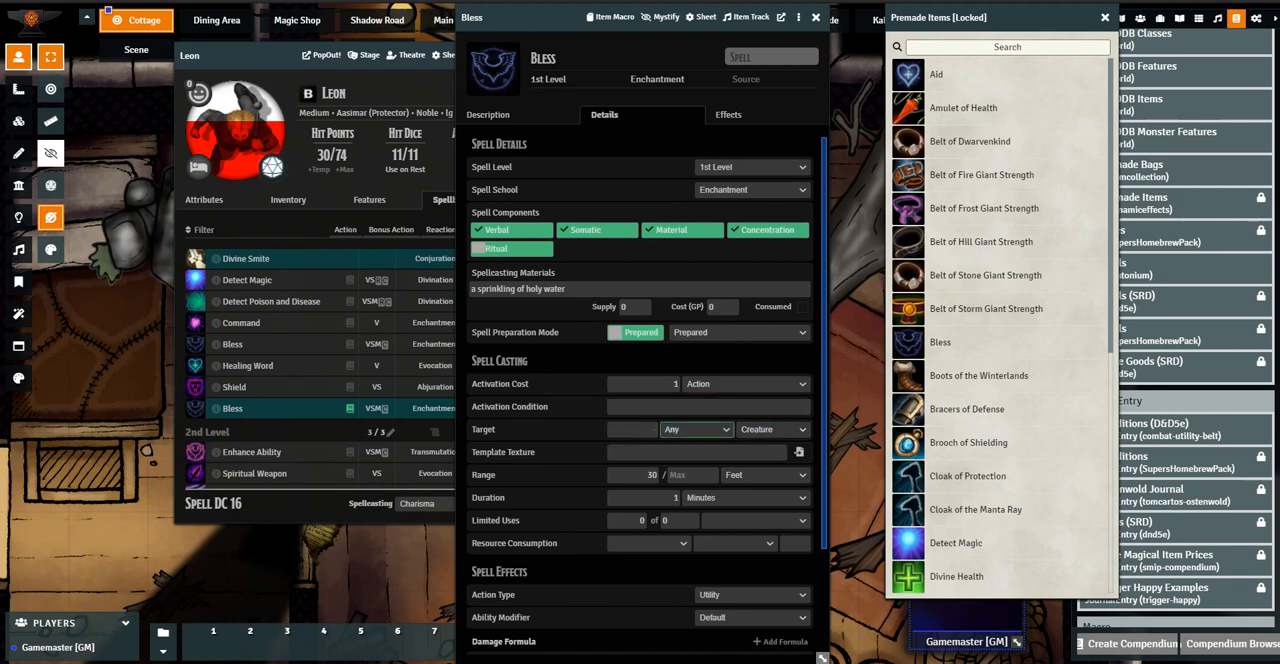
{"action": "left_click", "coordinate": [815, 17]}
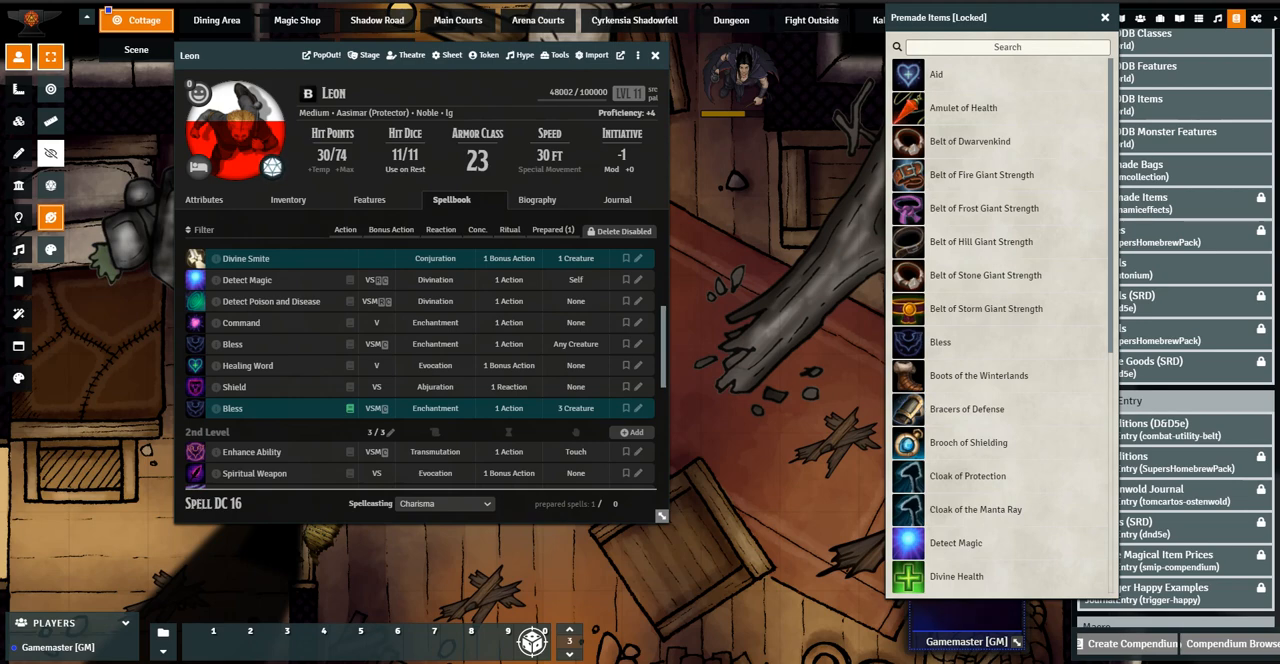
Close the Premade Items compendium and move Leon's sheet clear of the tokens on the map
{"action": "left_click_drag", "start_coordinate": [256, 56], "coordinate": [827, 78]}
{"action": "left_click", "coordinate": [1105, 17]}
{"action": "left_click_drag", "start_coordinate": [640, 250], "coordinate": [415, 329]}
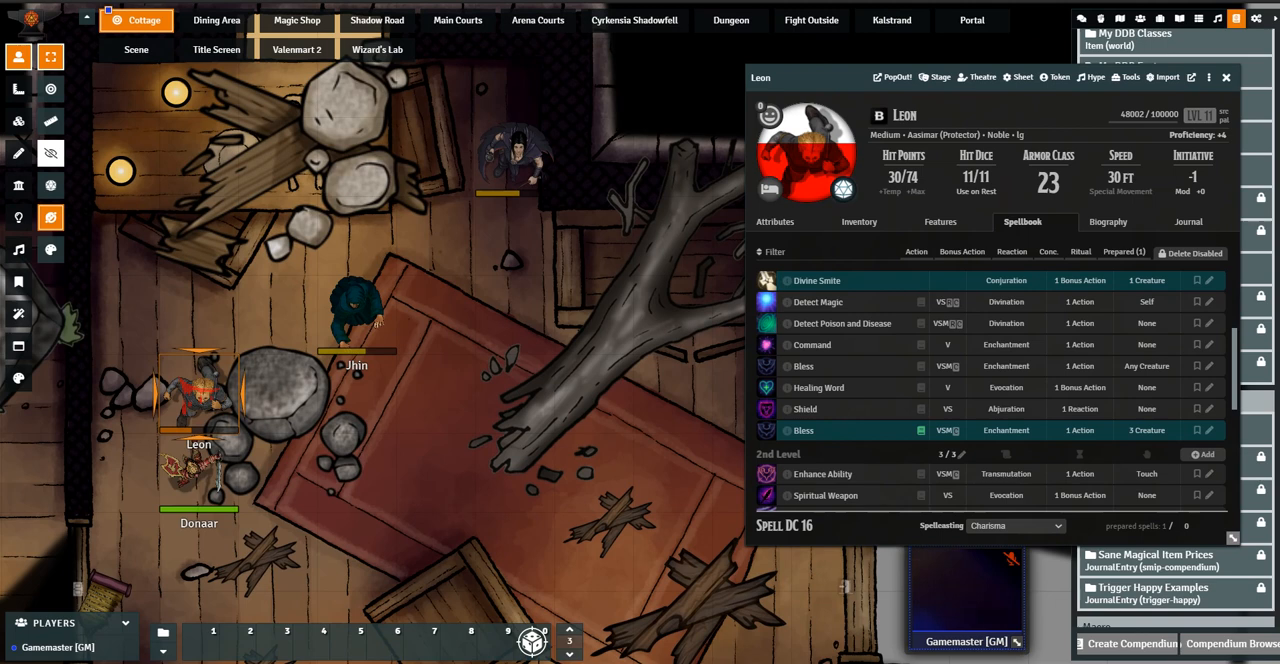
Target Jhin, the unlabelled token near the upper wall and Donaar, and return to token selection
{"action": "left_click", "coordinate": [50, 89]}
{"action": "key", "text": "alt+c"}
{"action": "left_click", "coordinate": [357, 312], "text": "alt"}
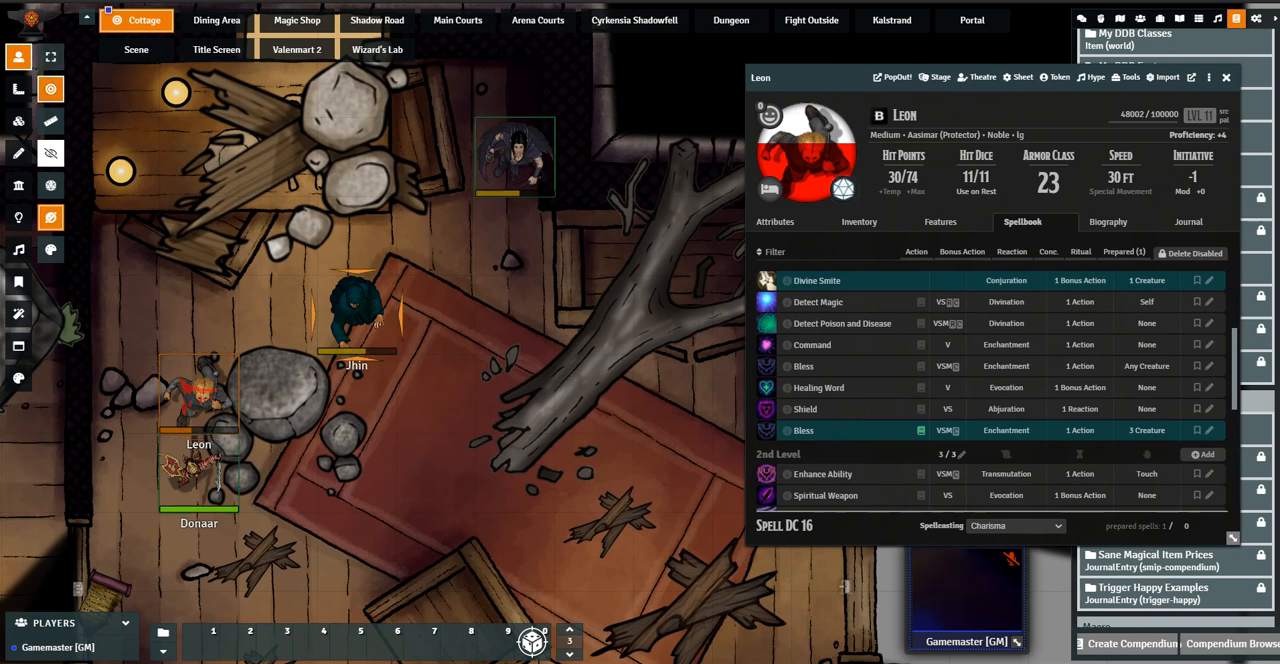
{"action": "left_click", "coordinate": [515, 157], "text": "shift"}
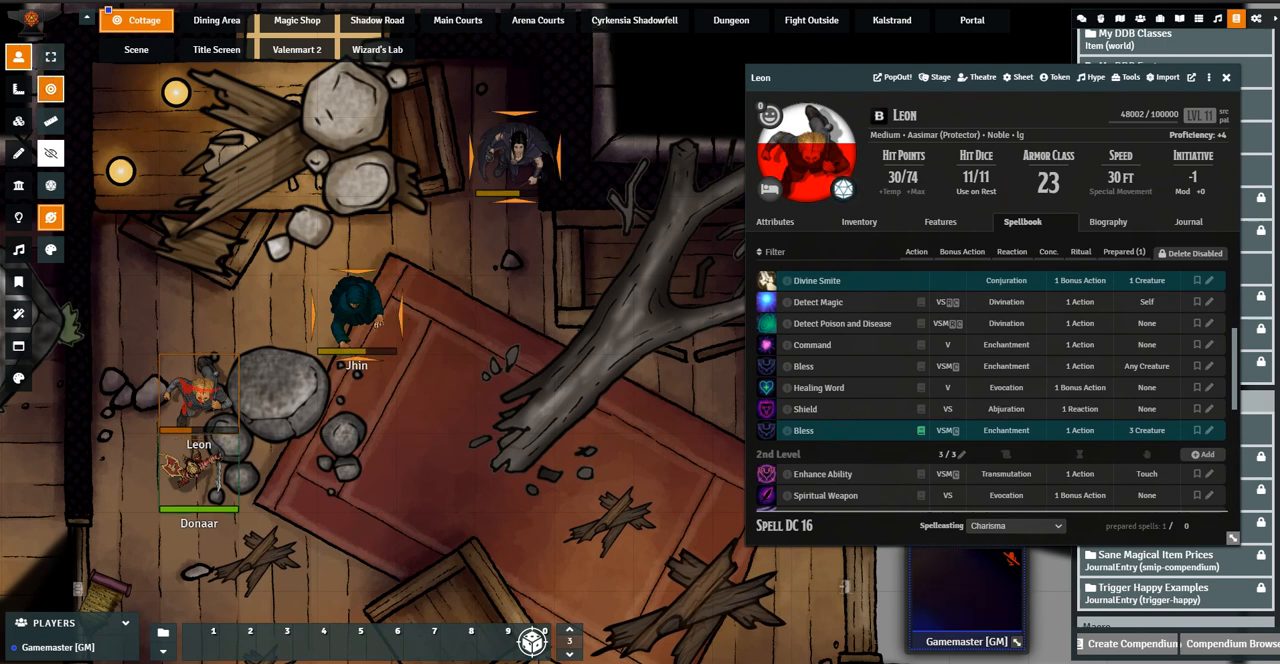
{"action": "left_click", "coordinate": [199, 475], "text": "shift"}
{"action": "left_click", "coordinate": [50, 57]}
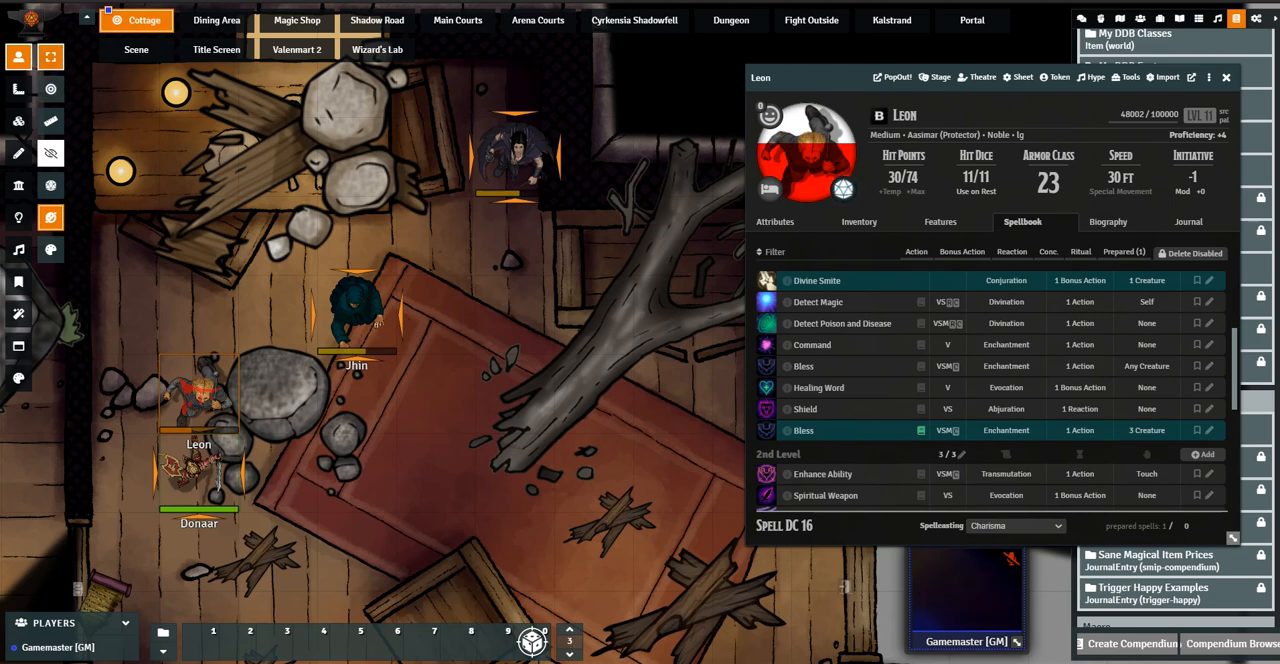
Cast Leon's any-creature Bless at 1st level on the targeted tokens without consuming a spell slot
{"action": "left_click_drag", "start_coordinate": [600, 400], "coordinate": [633, 290]}
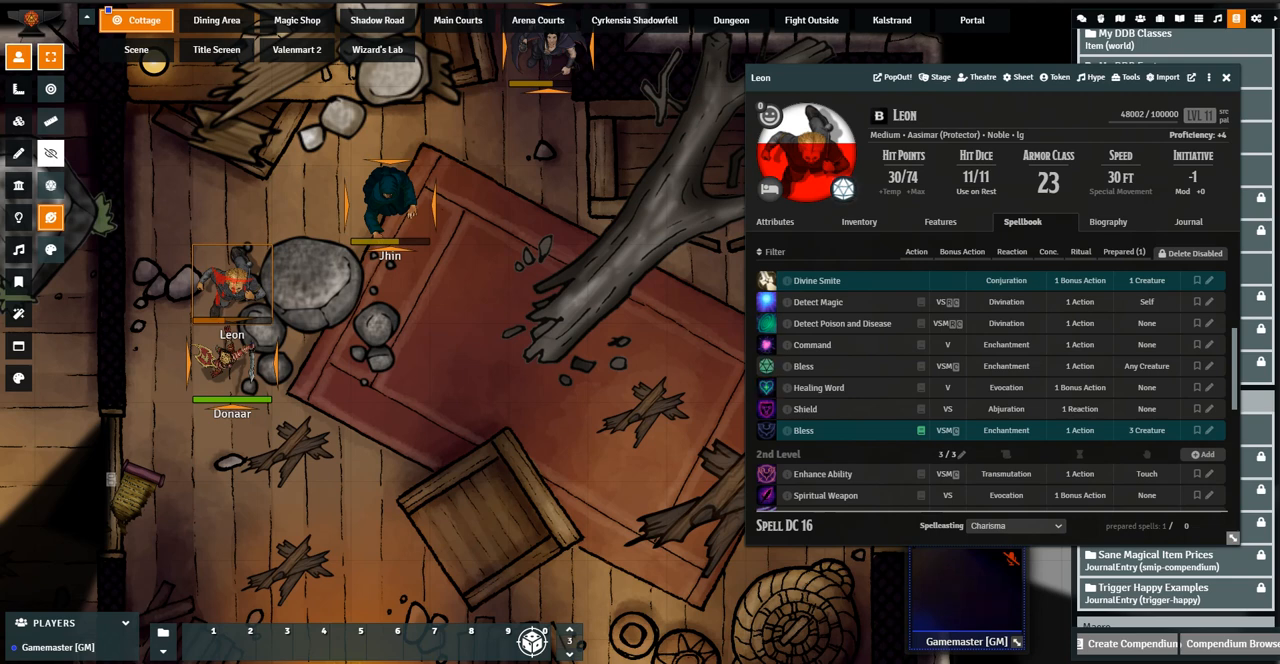
{"action": "left_click", "coordinate": [767, 366]}
{"action": "left_click", "coordinate": [527, 363]}
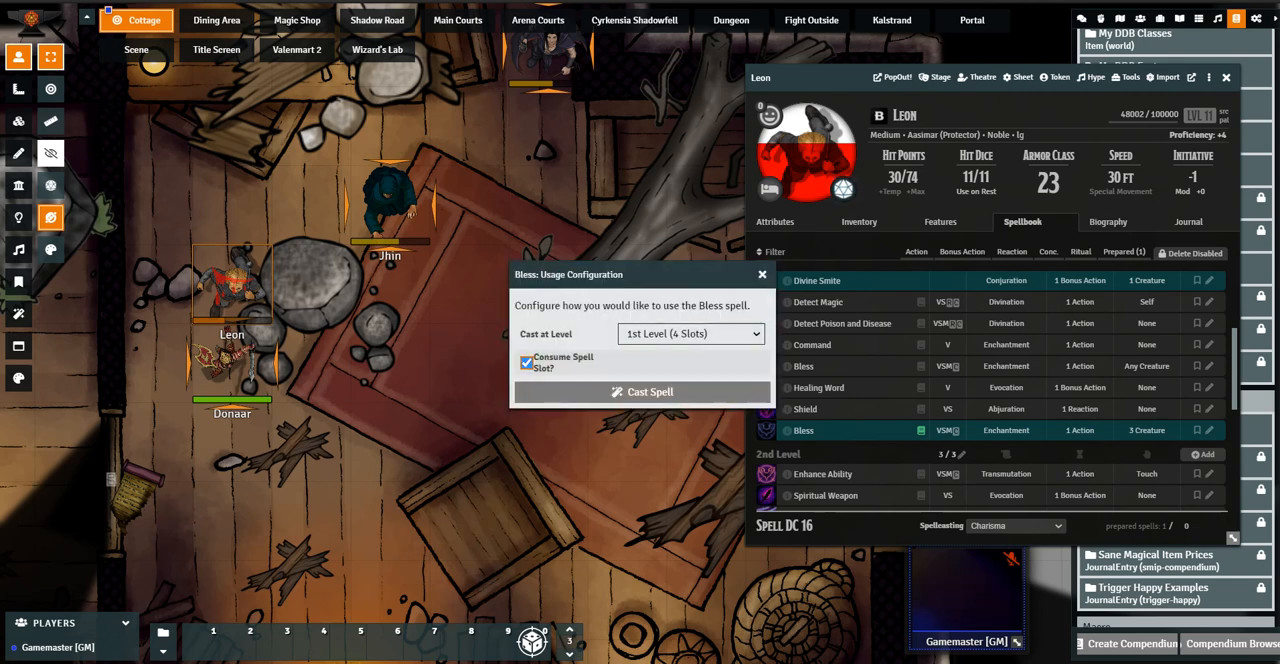
{"action": "left_click", "coordinate": [640, 391]}
Check the chat log for the Bless cast and close Leon's character sheet
{"action": "left_click_drag", "start_coordinate": [820, 77], "coordinate": [449, 79]}
{"action": "left_click", "coordinate": [1081, 18]}
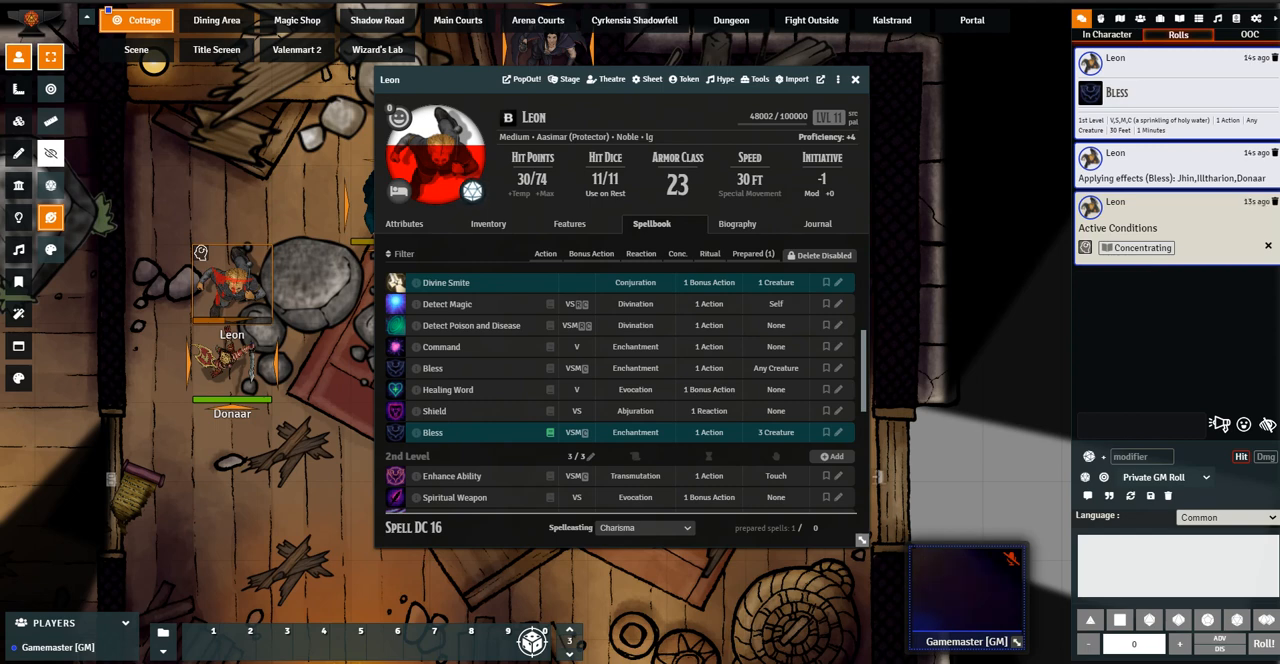
{"action": "left_click", "coordinate": [855, 80]}
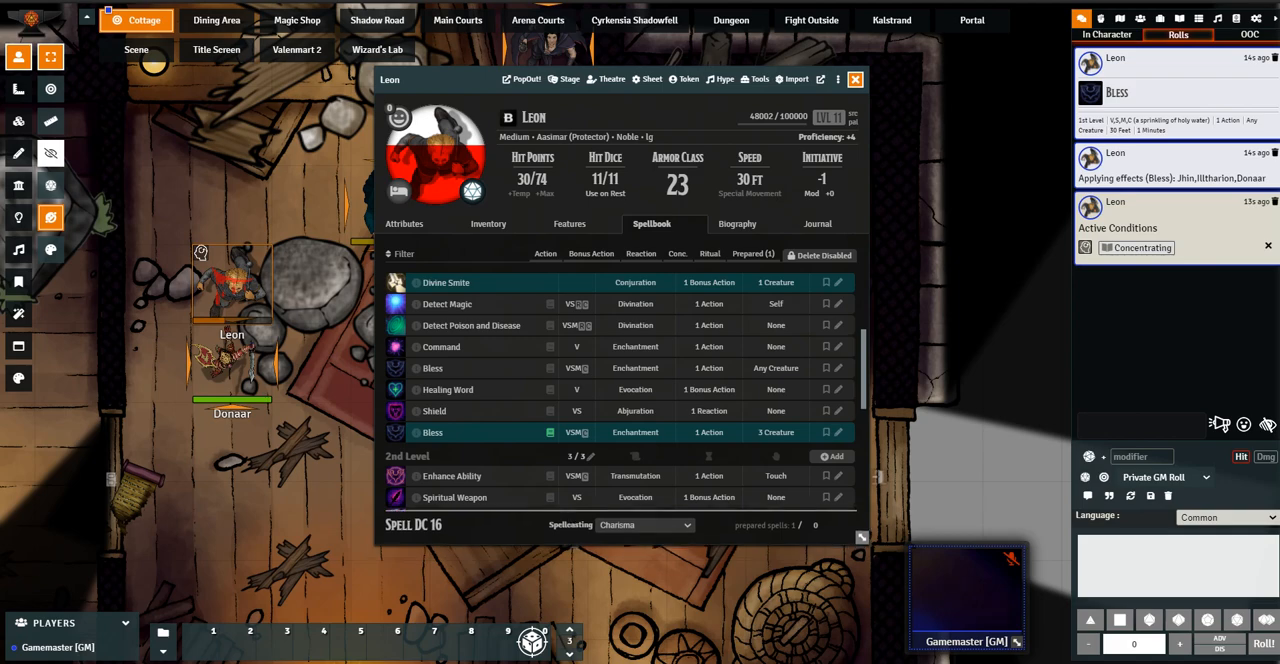
Clear the targets from the tokens and reopen Leon's character sheet
{"action": "left_click_drag", "start_coordinate": [600, 300], "coordinate": [645, 324]}
{"action": "left_click", "coordinate": [50, 89]}
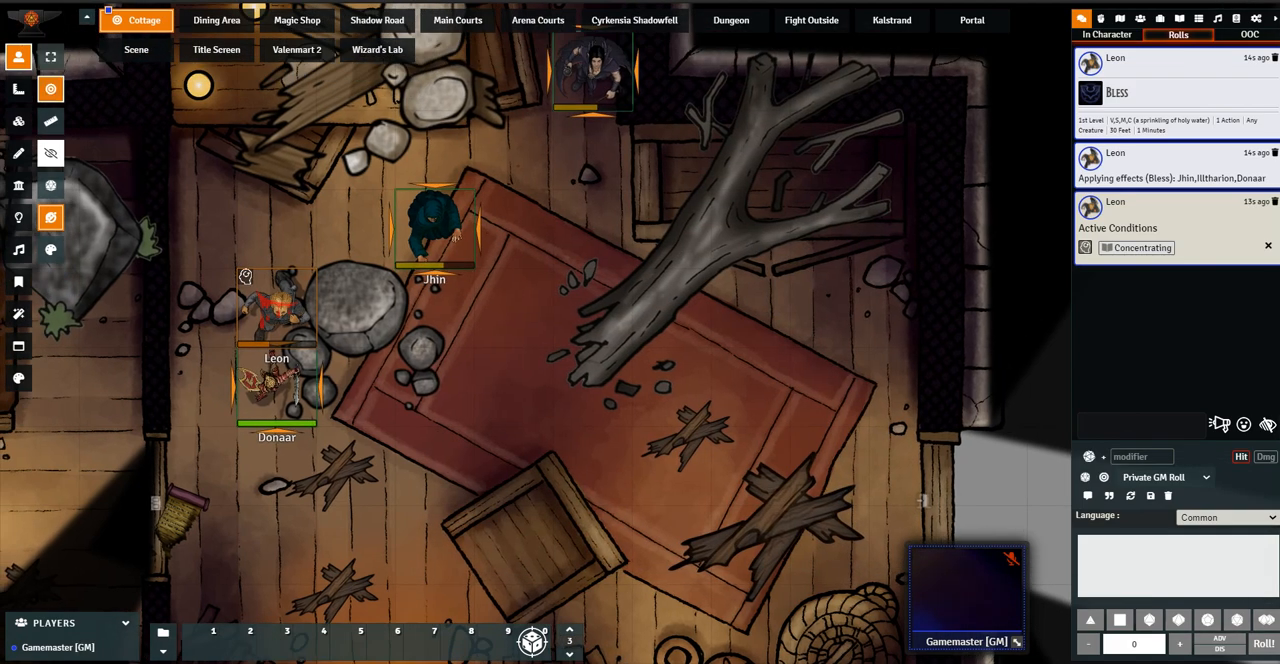
{"action": "double_click", "coordinate": [245, 275]}
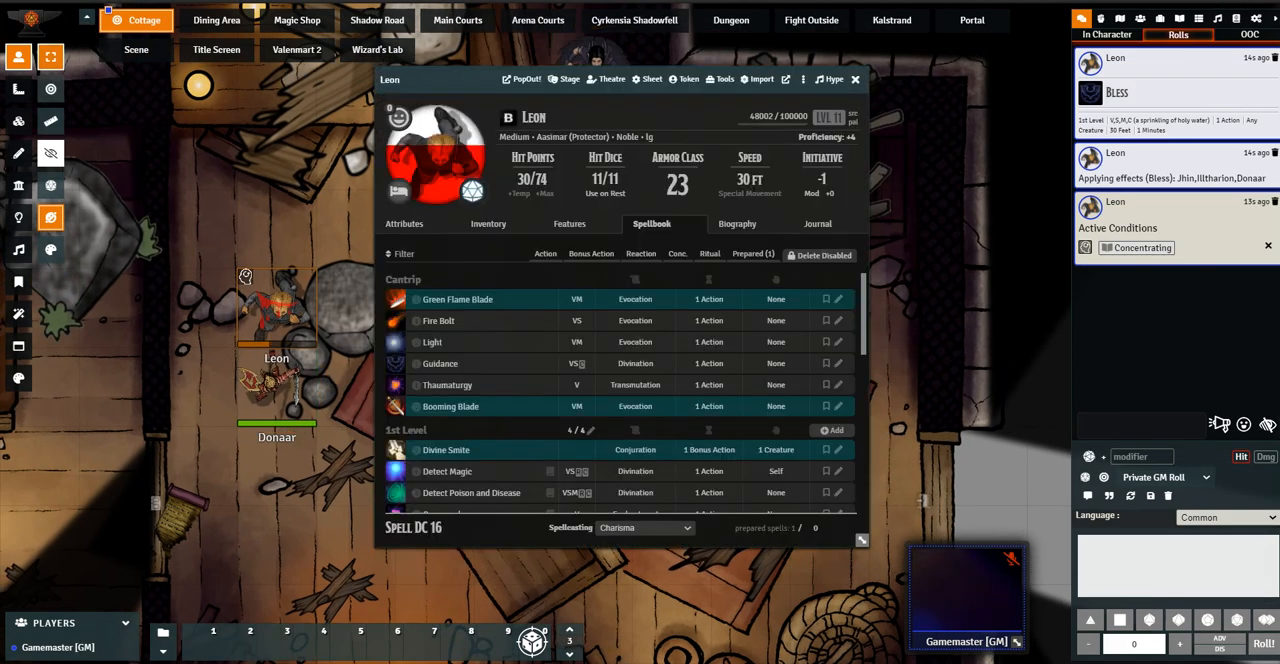
Close Leon's character sheet, select the Jhin token and target Leon
{"action": "key", "text": "Escape"}
{"action": "left_click_drag", "start_coordinate": [245, 275], "coordinate": [376, 291]}
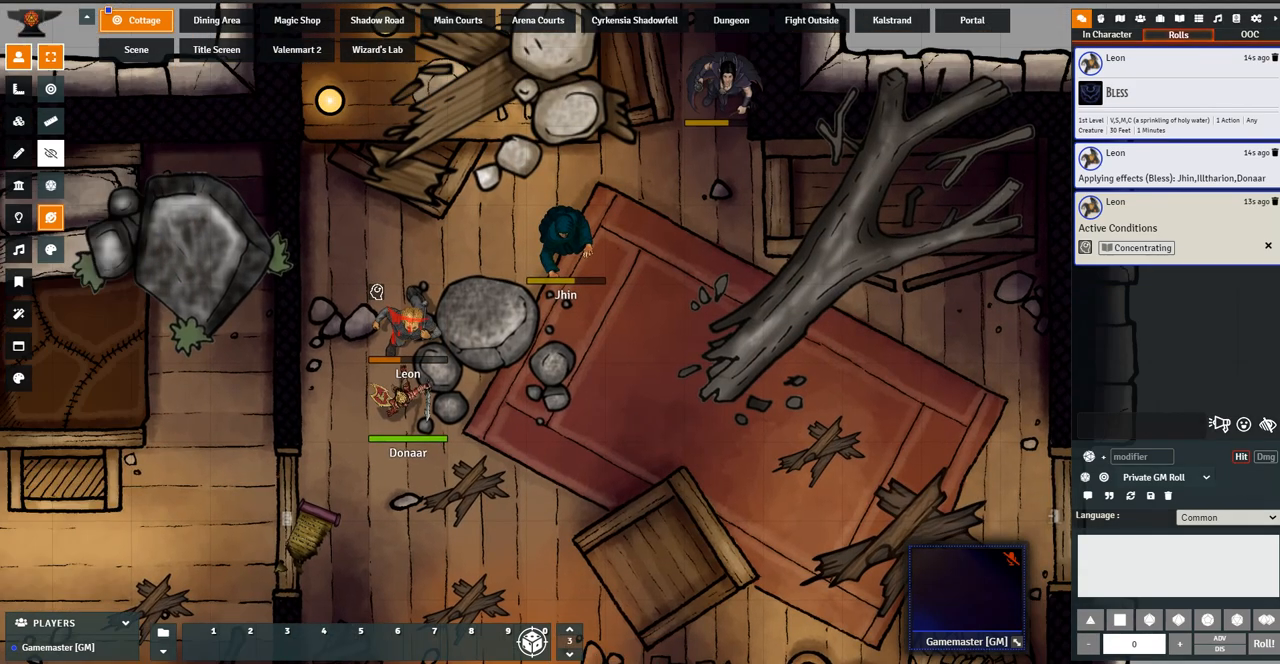
{"action": "left_click", "coordinate": [376, 291]}
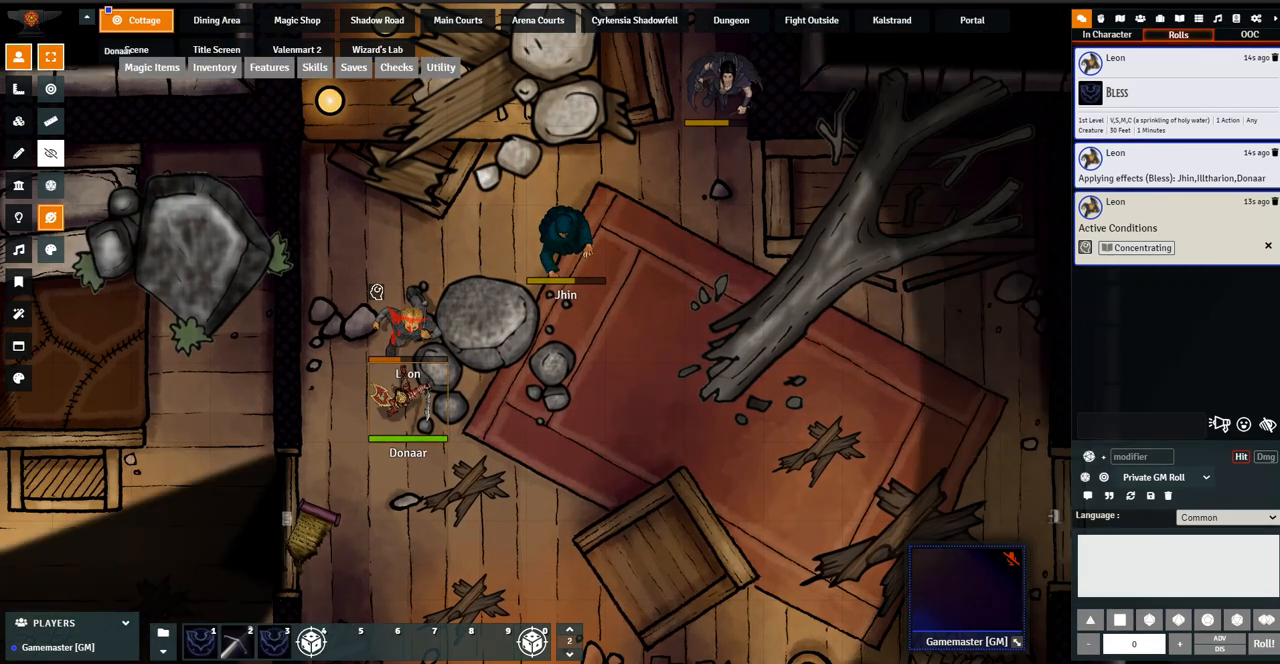
{"action": "key", "text": "Escape"}
{"action": "left_click", "coordinate": [566, 243]}
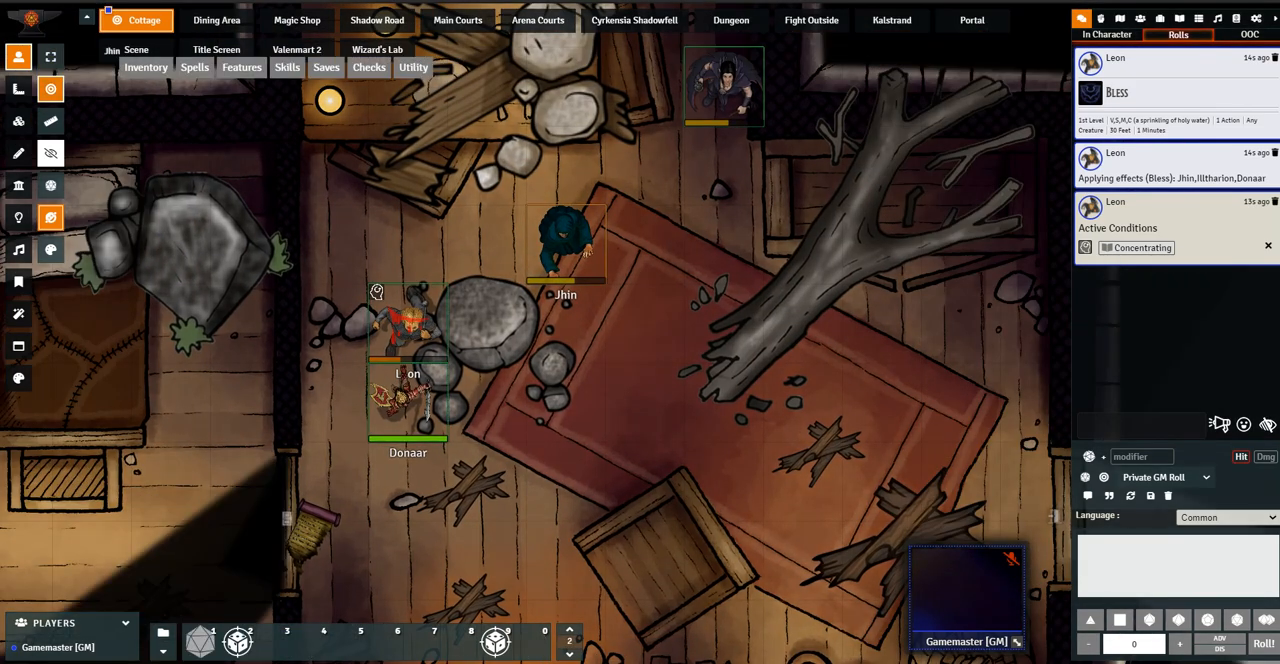
{"action": "key", "text": "t"}
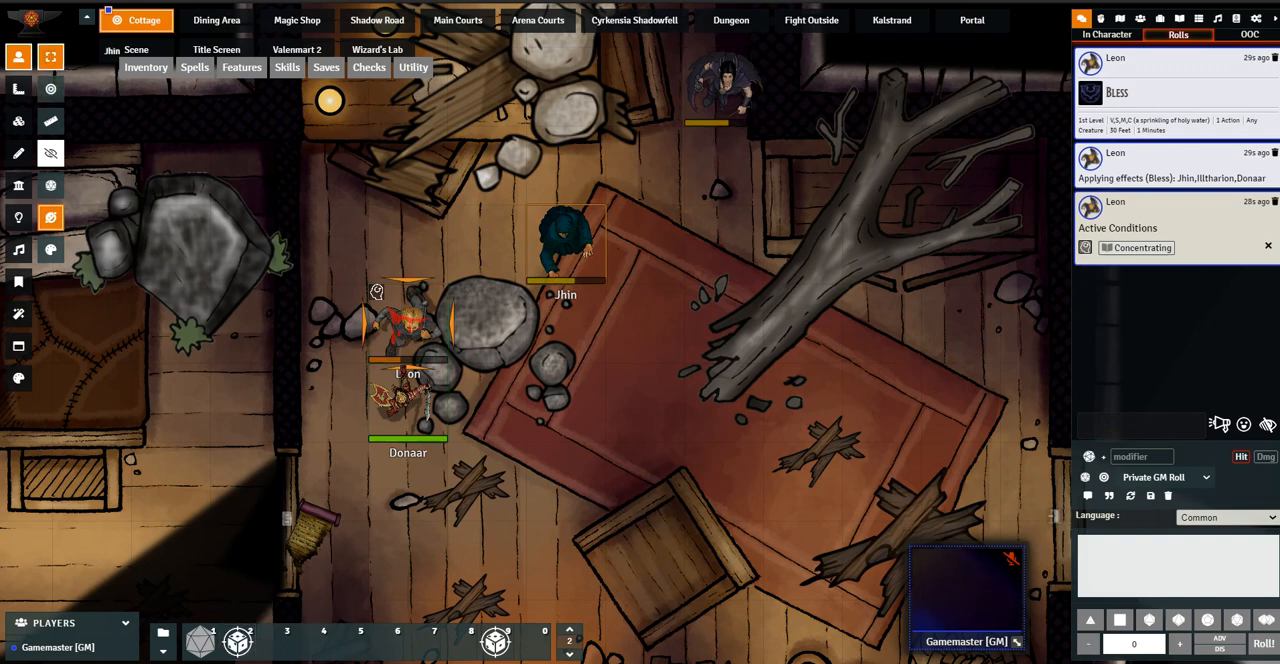
Attack Leon with the Greatsword from Jhin's inventory and close Jhin's sheet
{"action": "double_click", "coordinate": [566, 243]}
{"action": "left_click", "coordinate": [355, 313]}
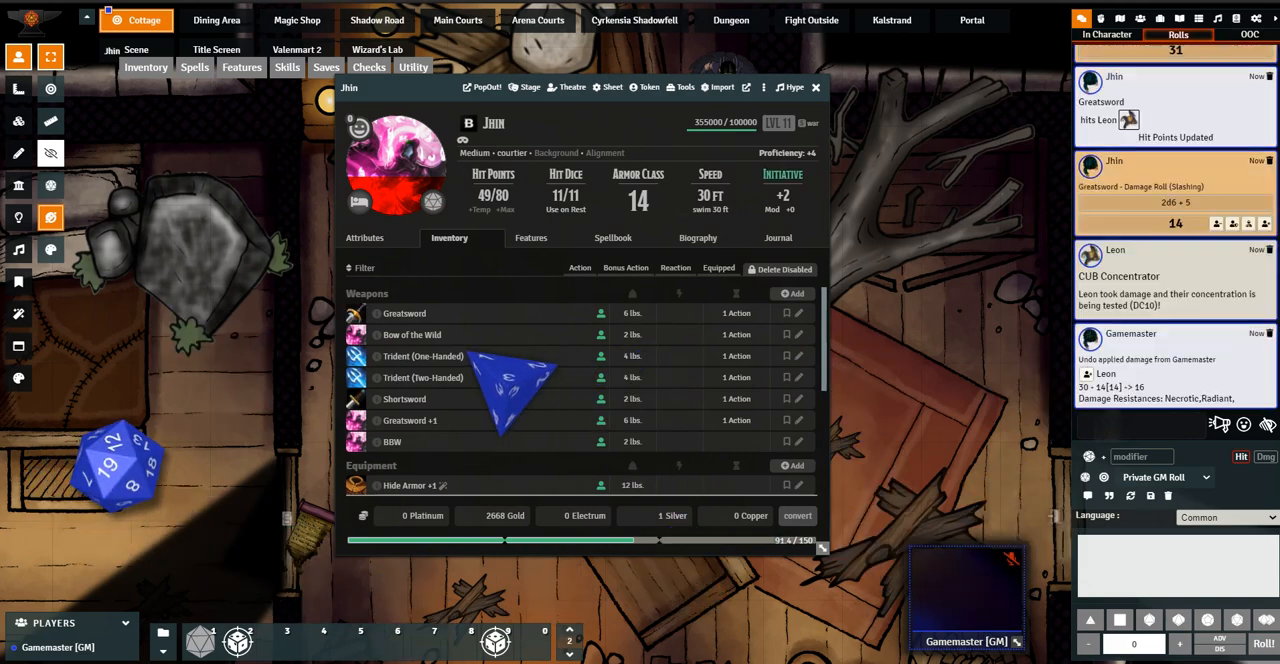
{"action": "key", "text": "Escape"}
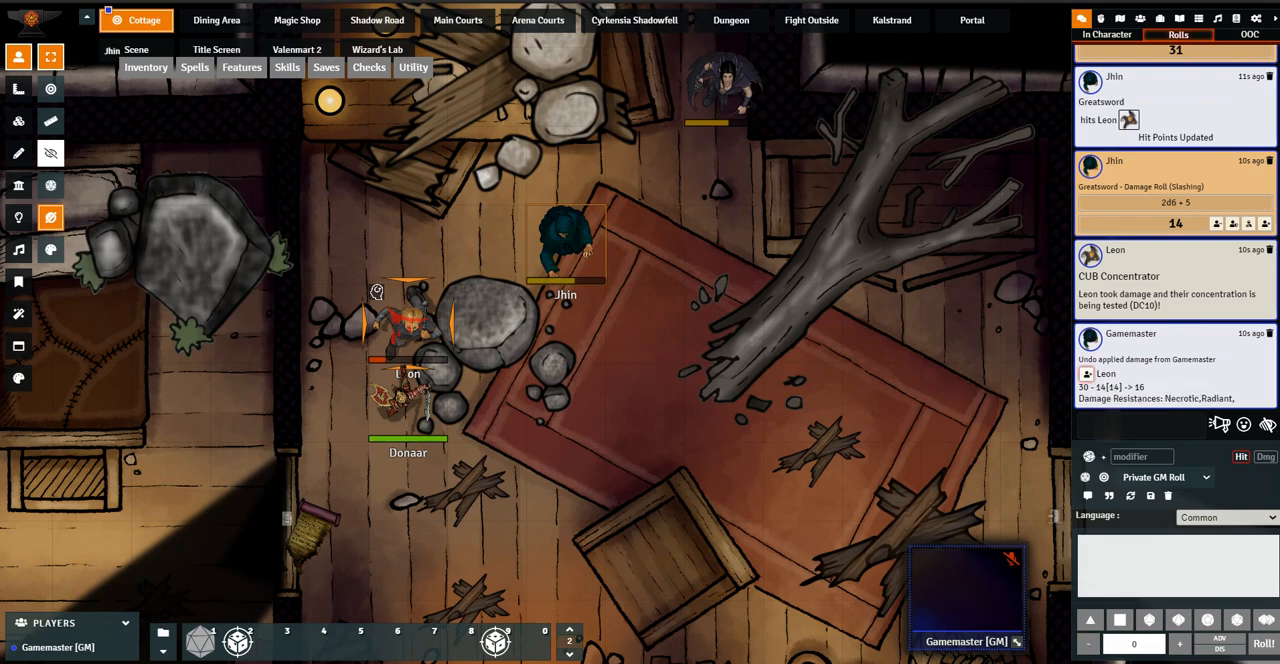
Undo the Greatsword damage applied to Leon, clear his target and check his hit points on his sheet
{"action": "left_click", "coordinate": [1087, 374]}
{"action": "key", "text": "Escape"}
{"action": "left_click_drag", "start_coordinate": [860, 330], "coordinate": [772, 347]}
{"action": "left_click", "coordinate": [320, 341]}
{"action": "key", "text": "t"}
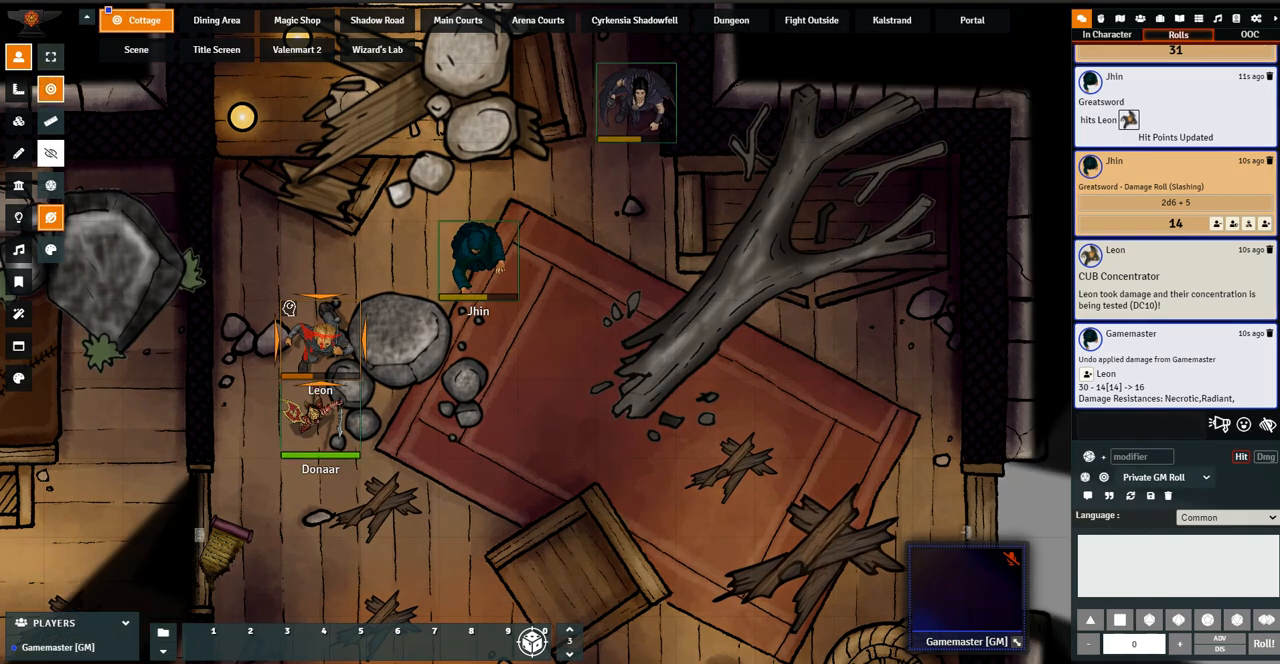
{"action": "double_click", "coordinate": [288, 307]}
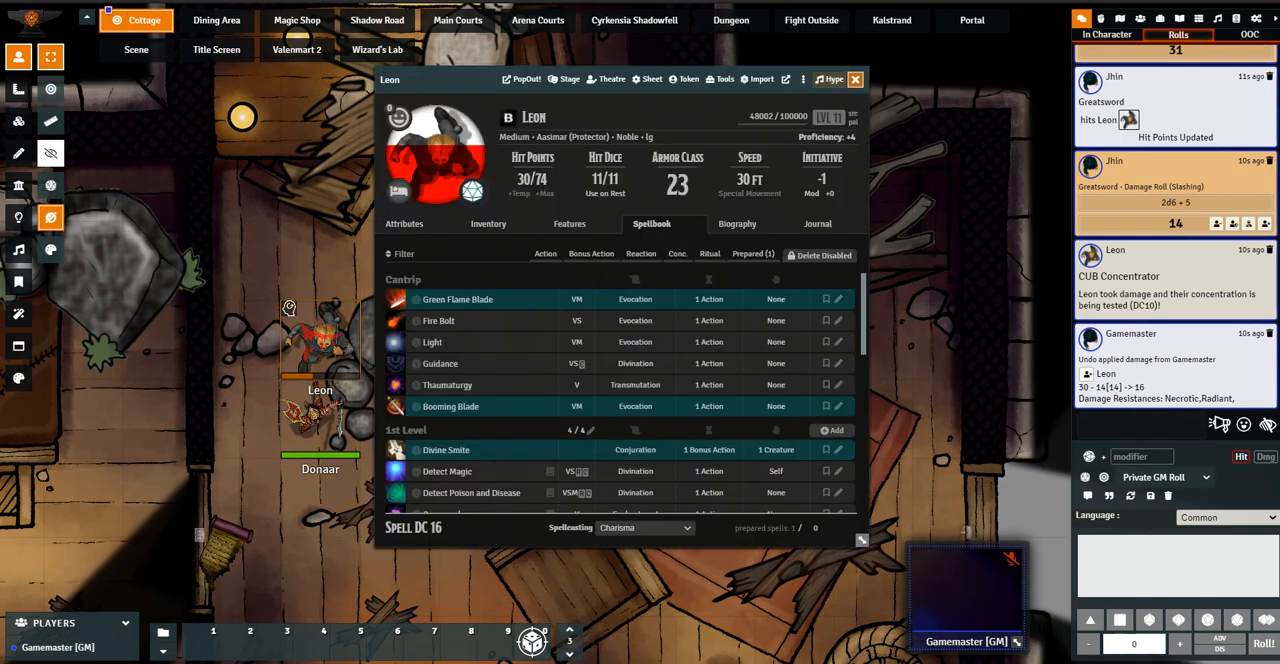
{"action": "left_click", "coordinate": [855, 79]}
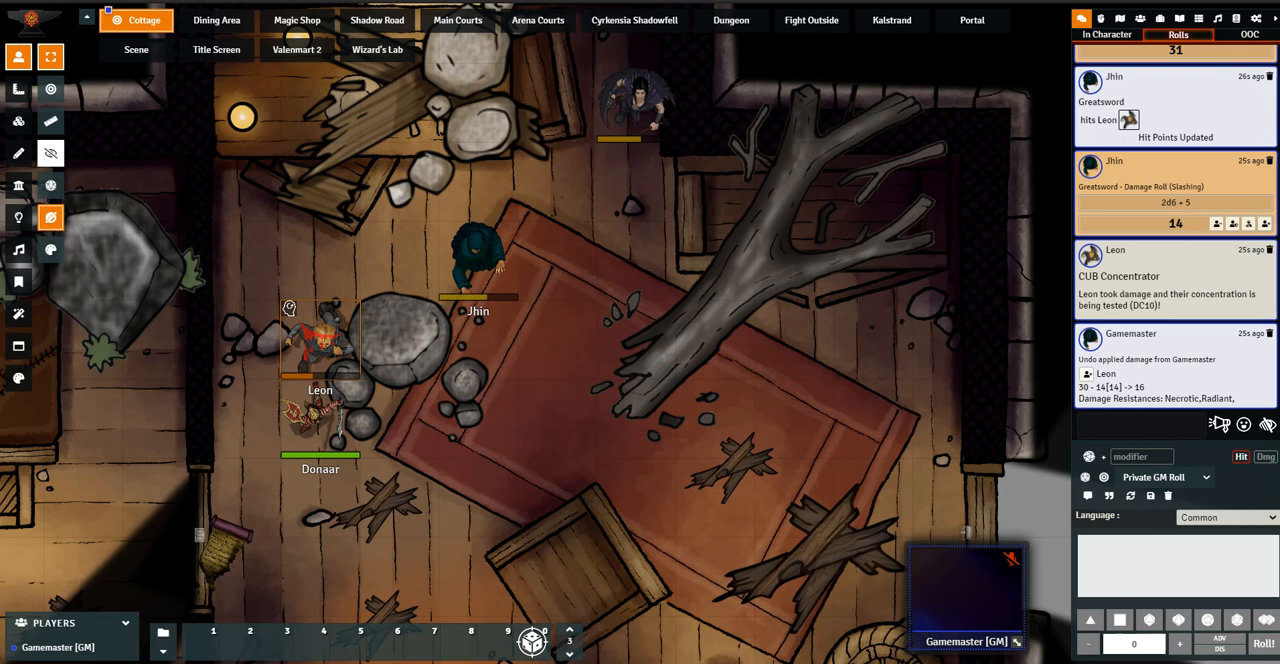
Run the remove all effects macro on the Illtharion, Jhin and Leon tokens in turn
{"action": "left_click_drag", "start_coordinate": [640, 110], "coordinate": [561, 182]}
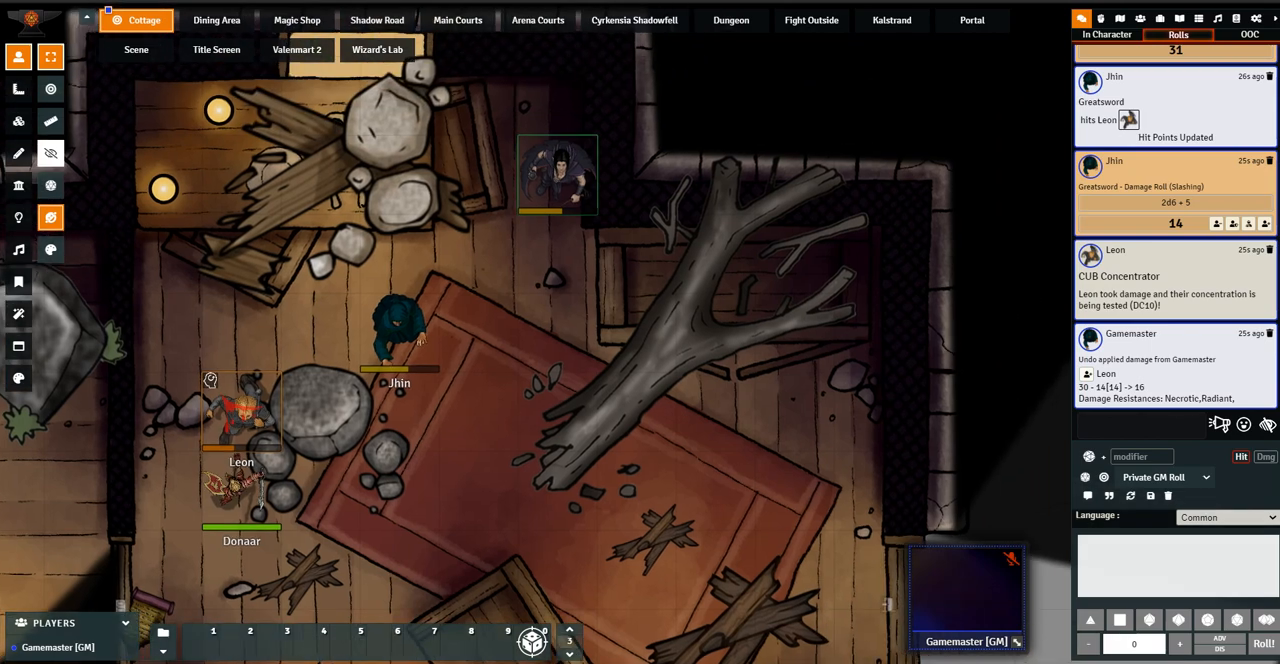
{"action": "left_click", "coordinate": [558, 176]}
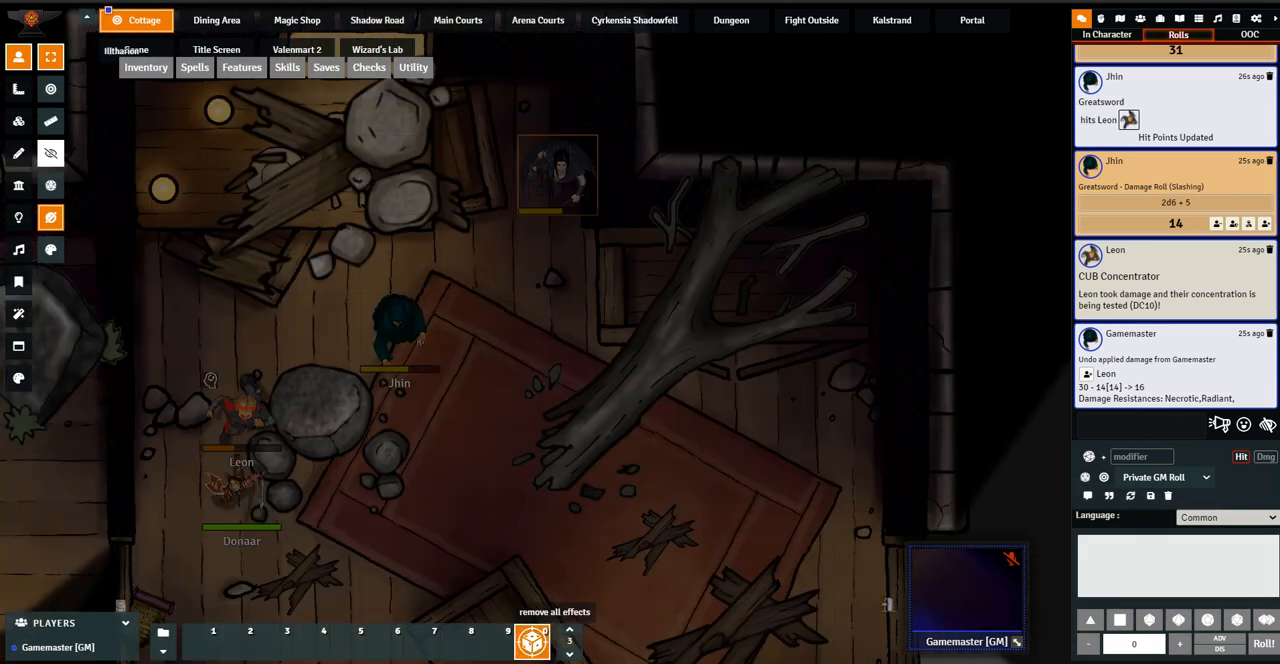
{"action": "left_click", "coordinate": [400, 331]}
{"action": "left_click", "coordinate": [570, 655]}
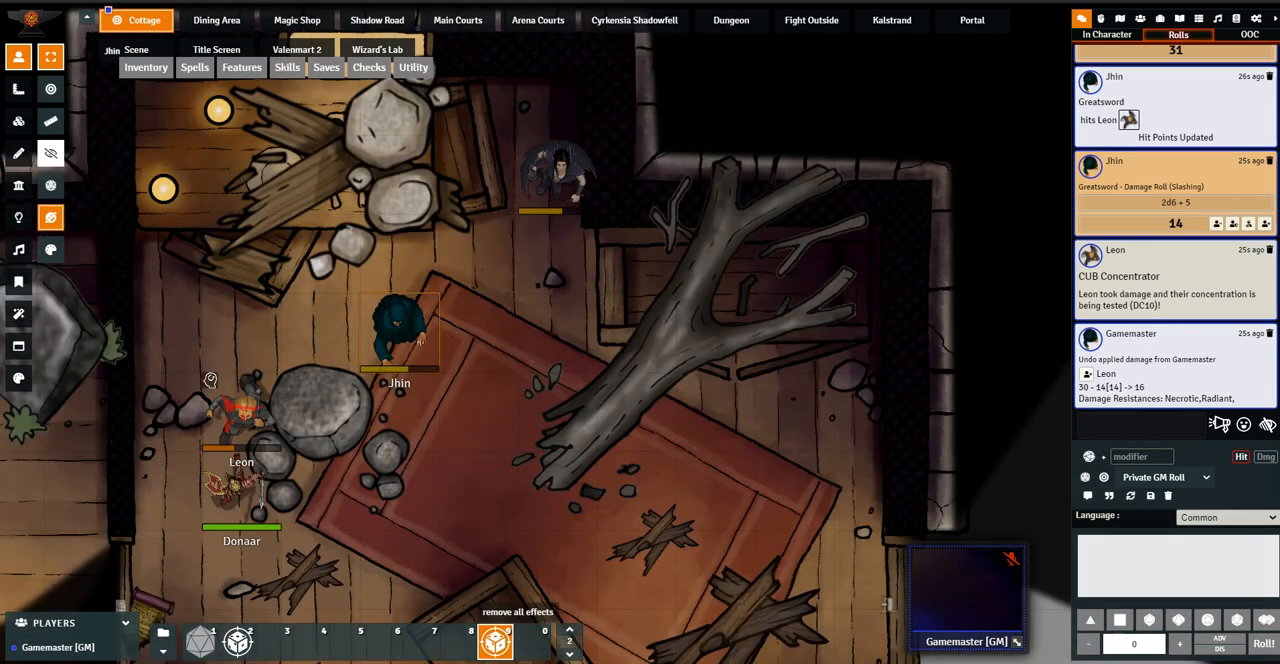
{"action": "left_click", "coordinate": [210, 380]}
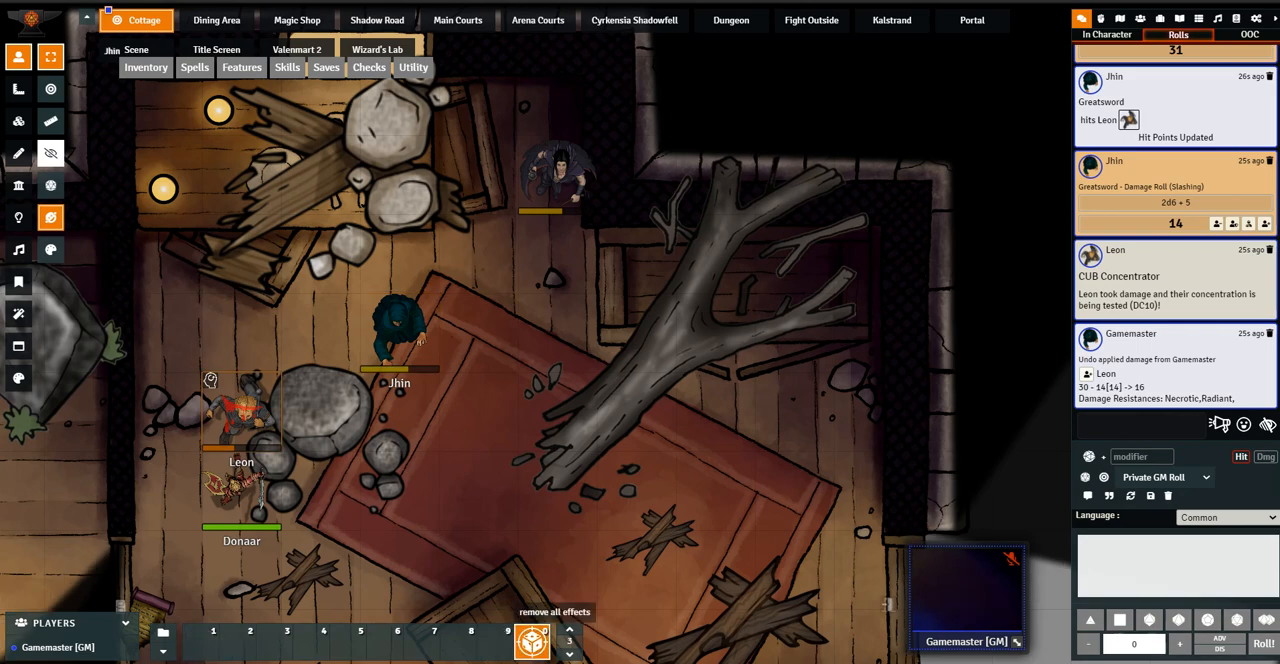
{"action": "left_click", "coordinate": [570, 560]}
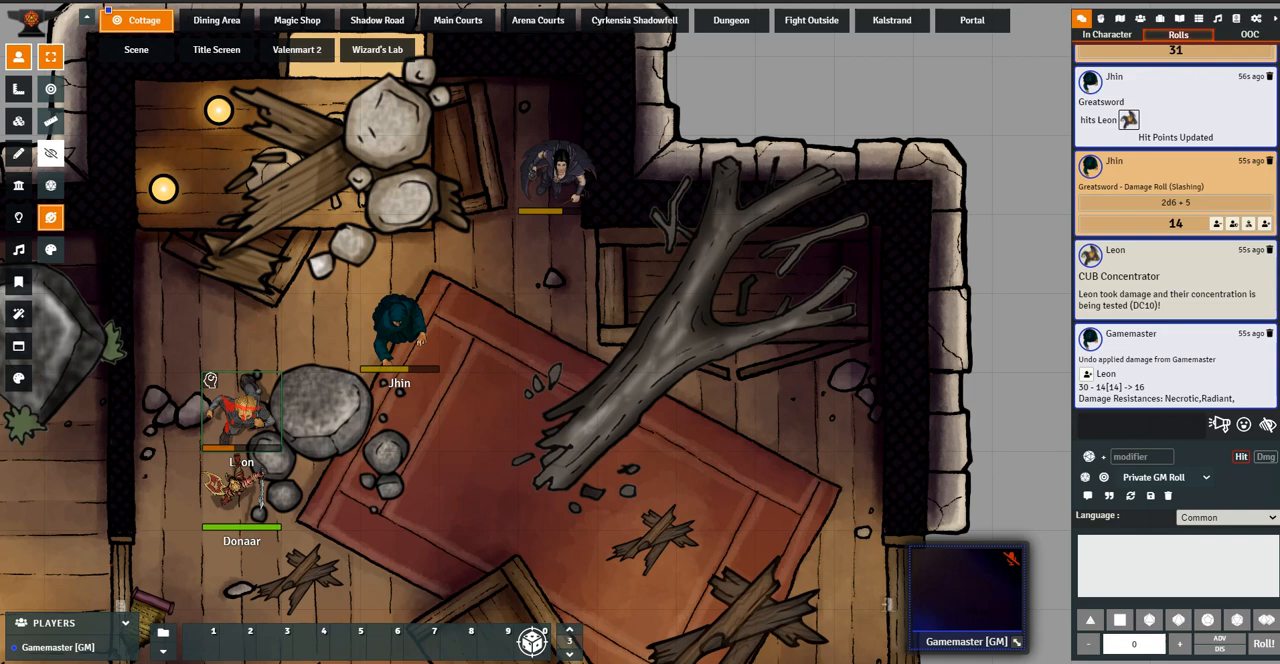
Open the Plate Armor in Leon's inventory and make its magic item properties rechargeable with a Daily recharge
{"action": "double_click", "coordinate": [210, 380]}
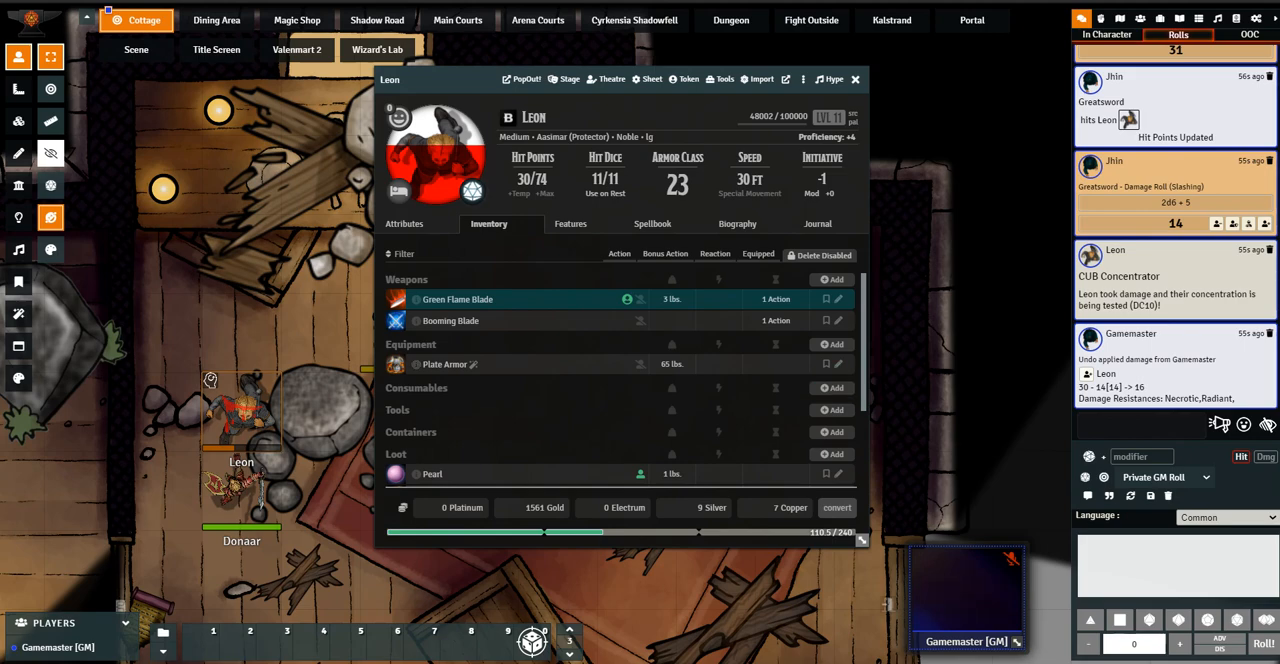
{"action": "left_click", "coordinate": [838, 364]}
{"action": "left_click_drag", "start_coordinate": [905, 107], "coordinate": [634, 152]}
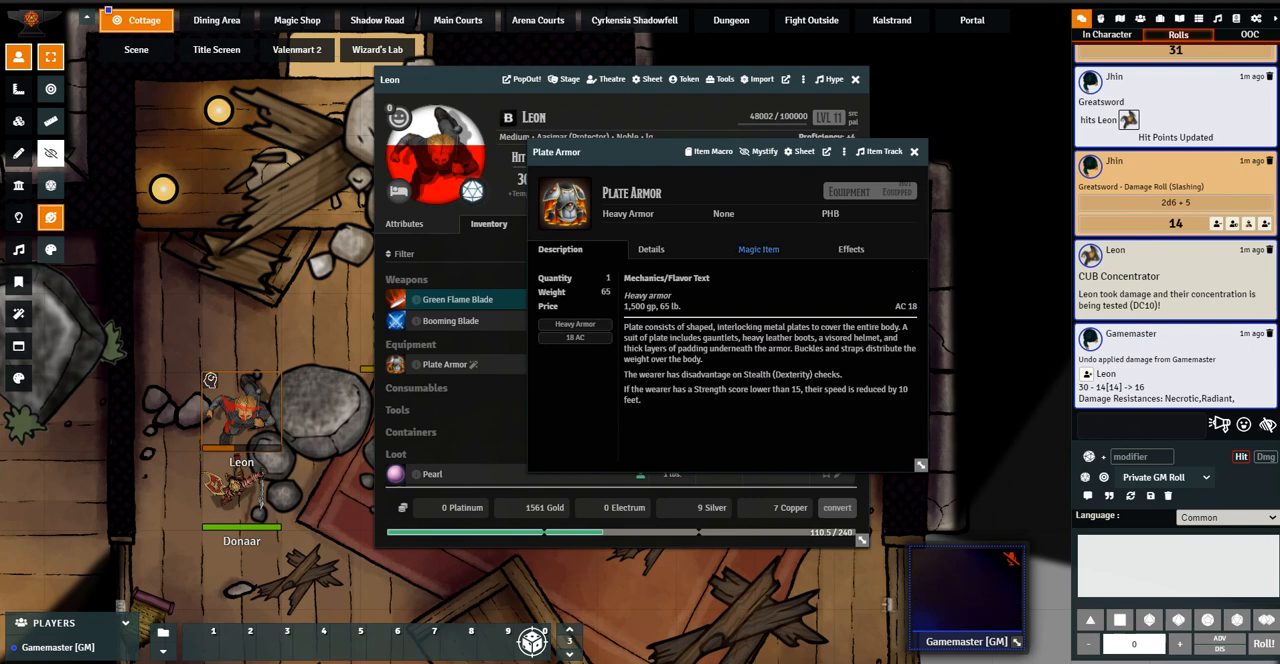
{"action": "left_click", "coordinate": [758, 249]}
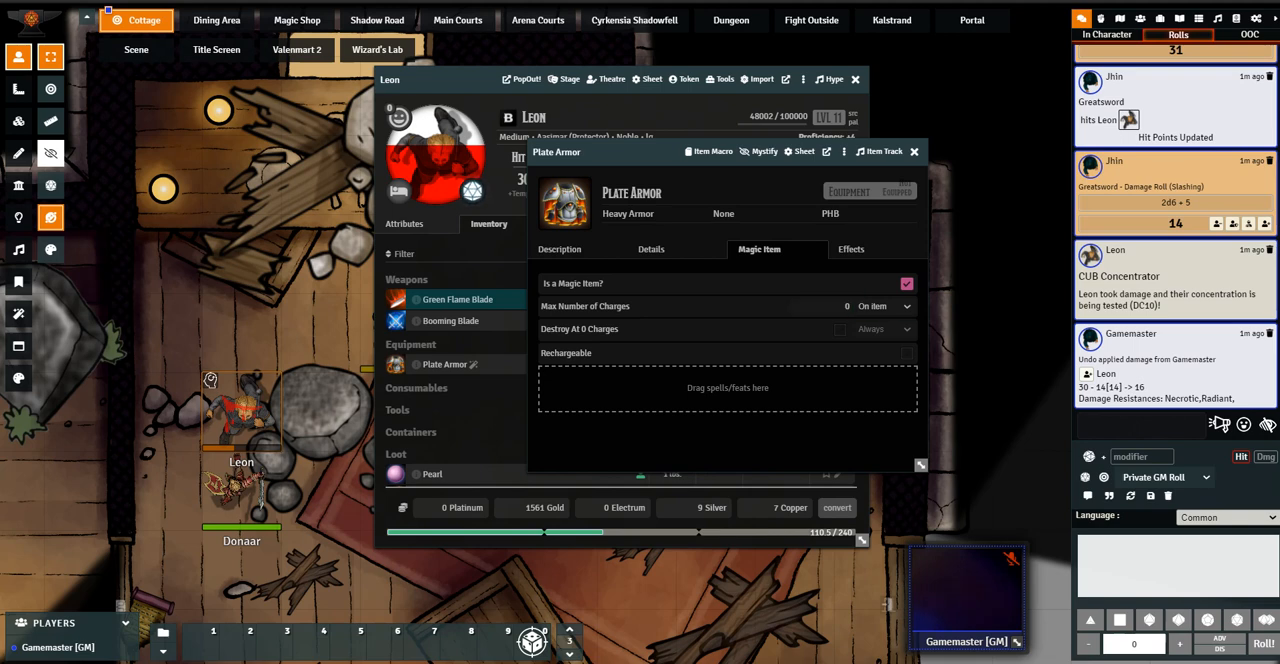
{"action": "left_click", "coordinate": [907, 353]}
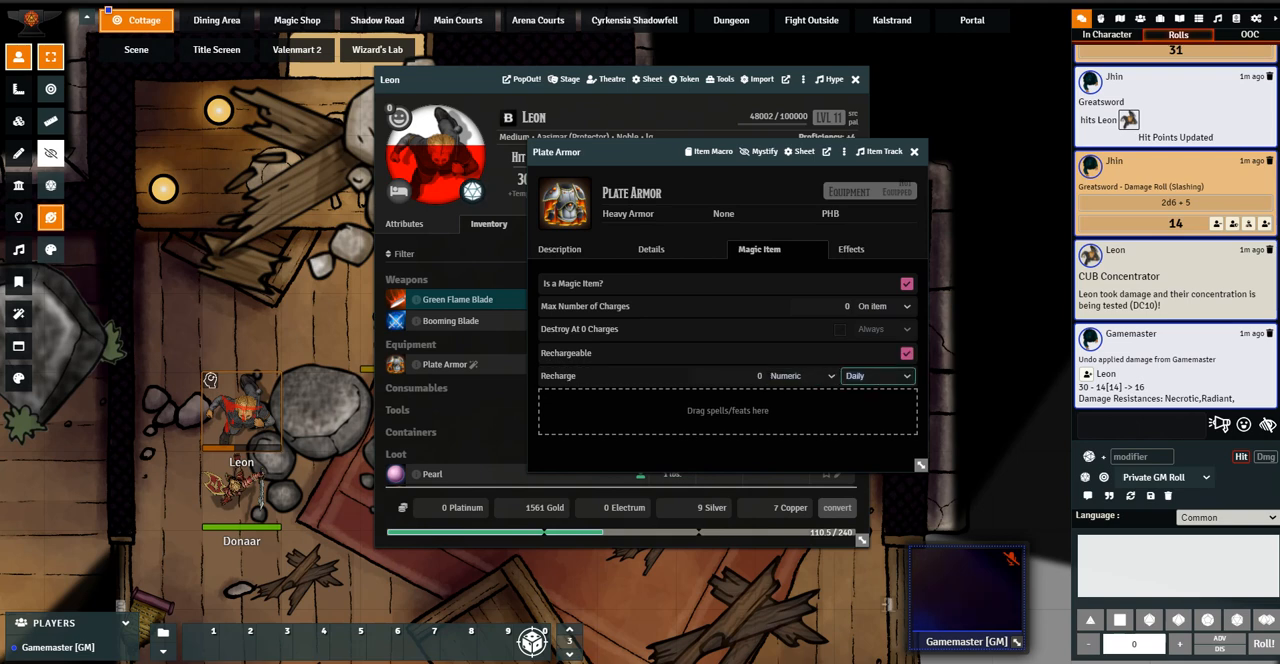
{"action": "left_click", "coordinate": [878, 375]}
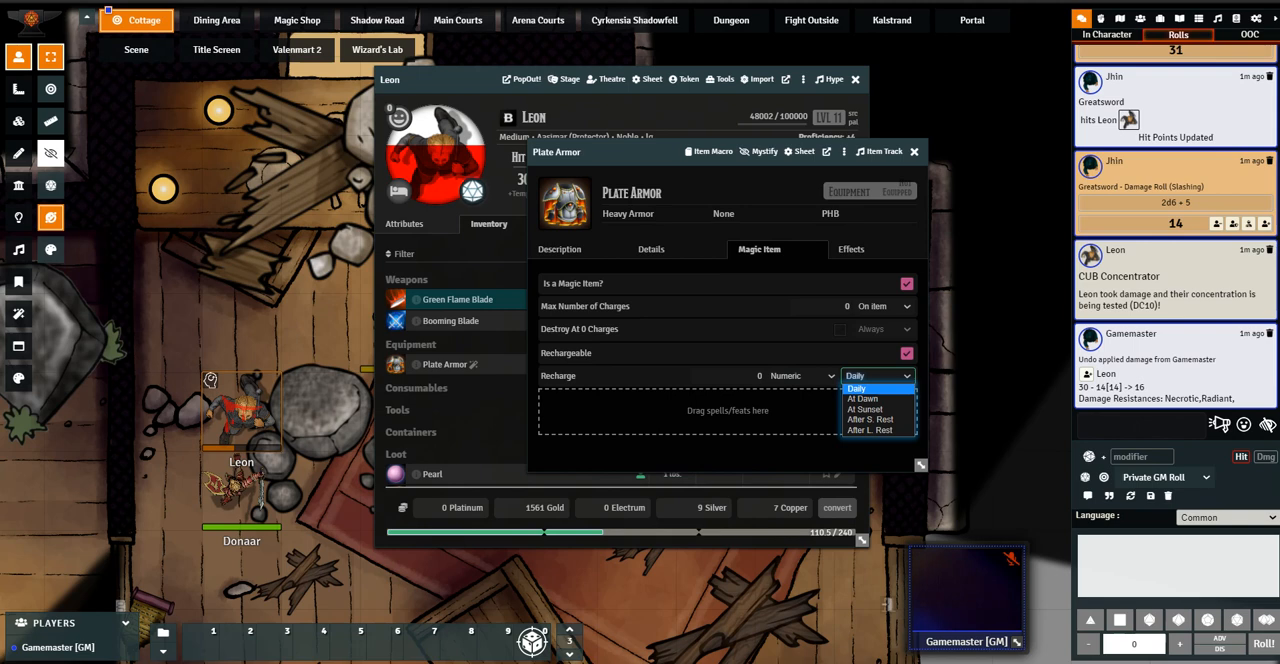
{"action": "left_click", "coordinate": [878, 376]}
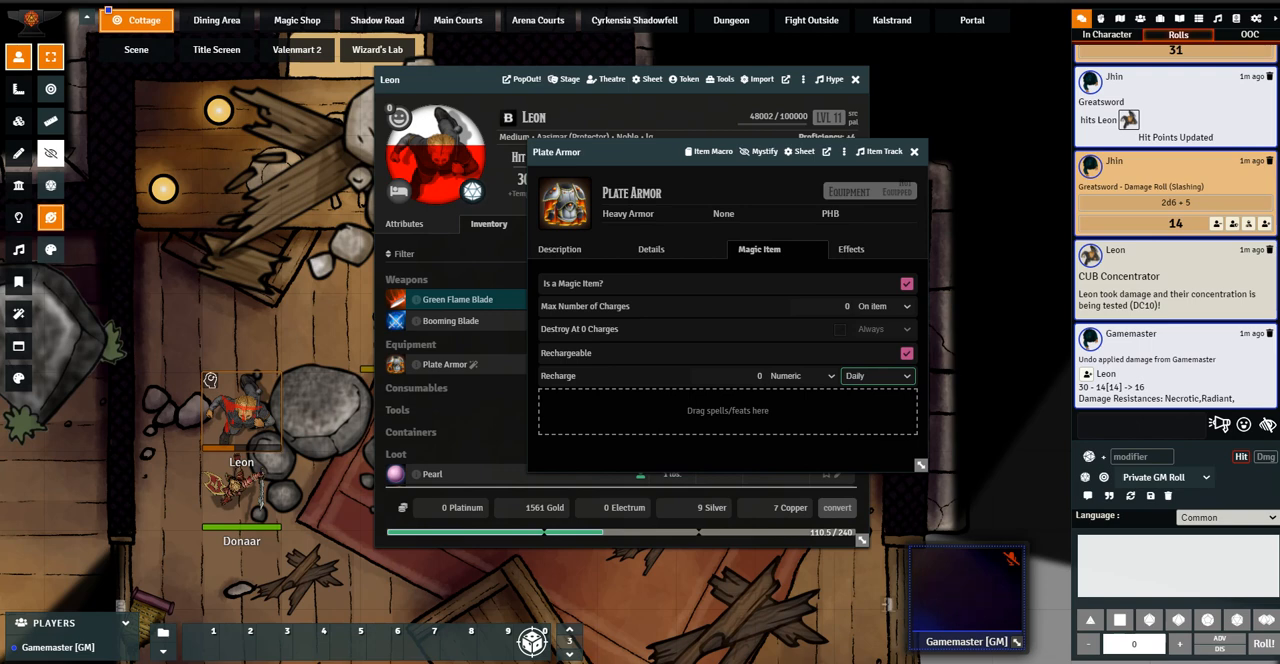
Add the Aura of Decay spell from the SupersHomebrewPack Spells compendium to the Plate Armor's magic item properties
{"action": "left_click", "coordinate": [1198, 19]}
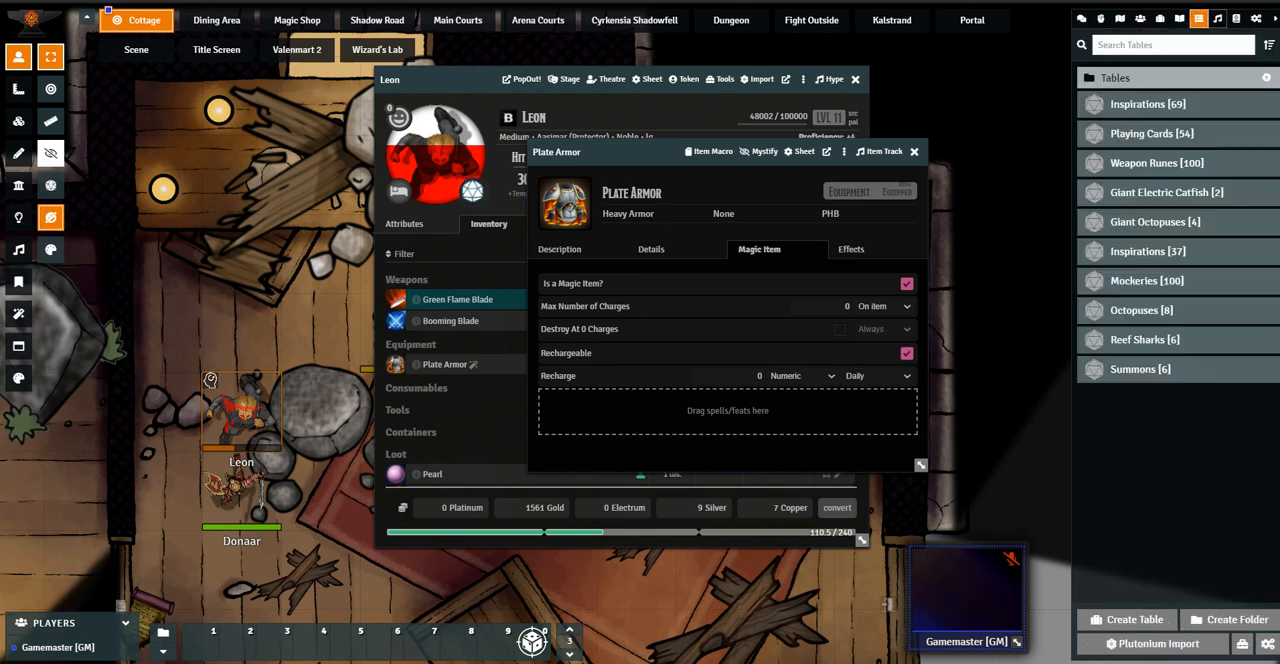
{"action": "left_click", "coordinate": [1236, 19]}
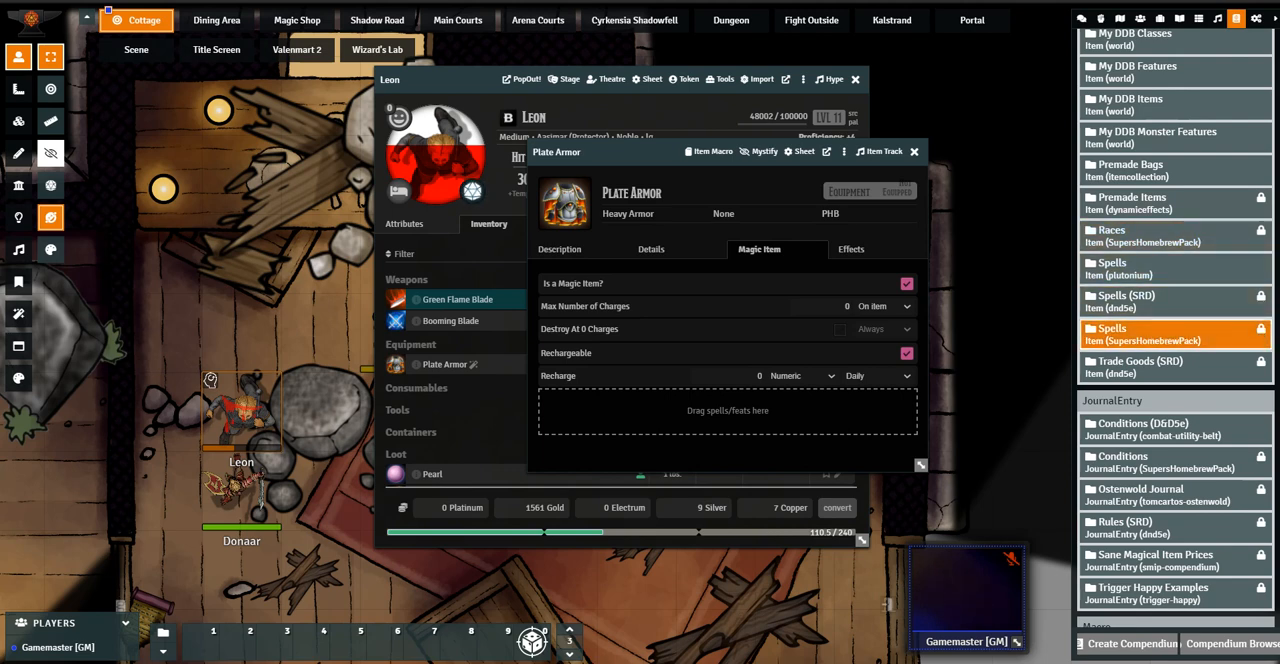
{"action": "left_click", "coordinate": [1150, 334]}
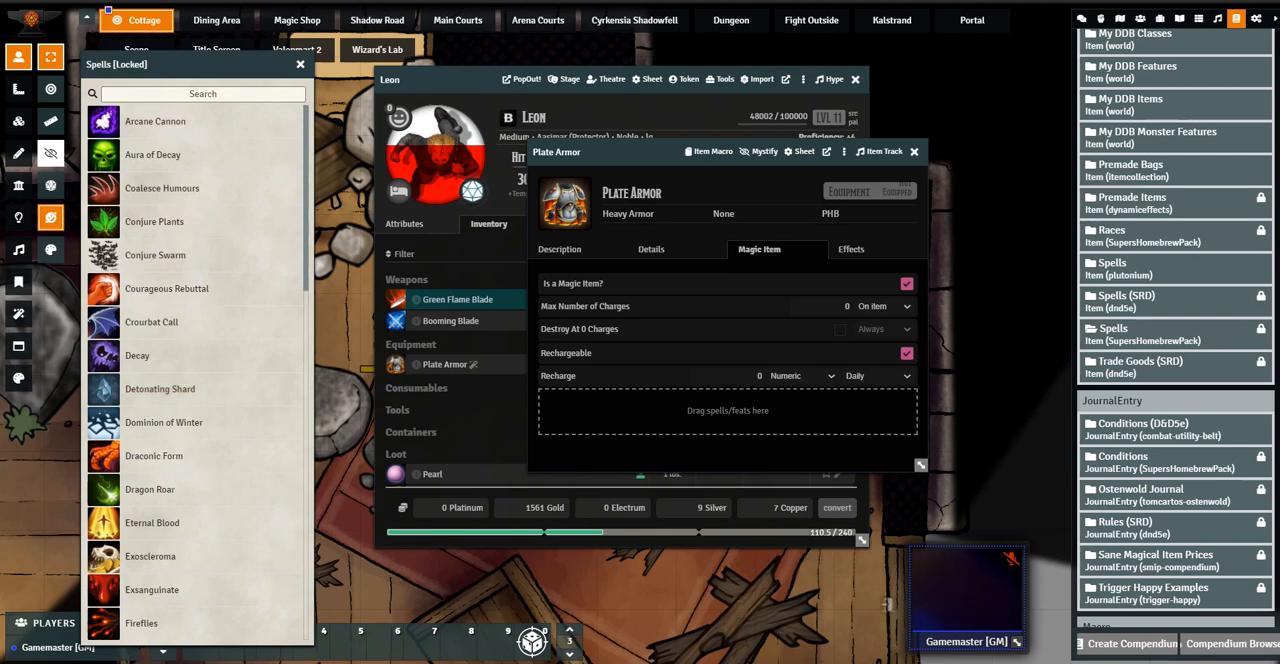
{"action": "left_click_drag", "start_coordinate": [152, 155], "coordinate": [624, 406]}
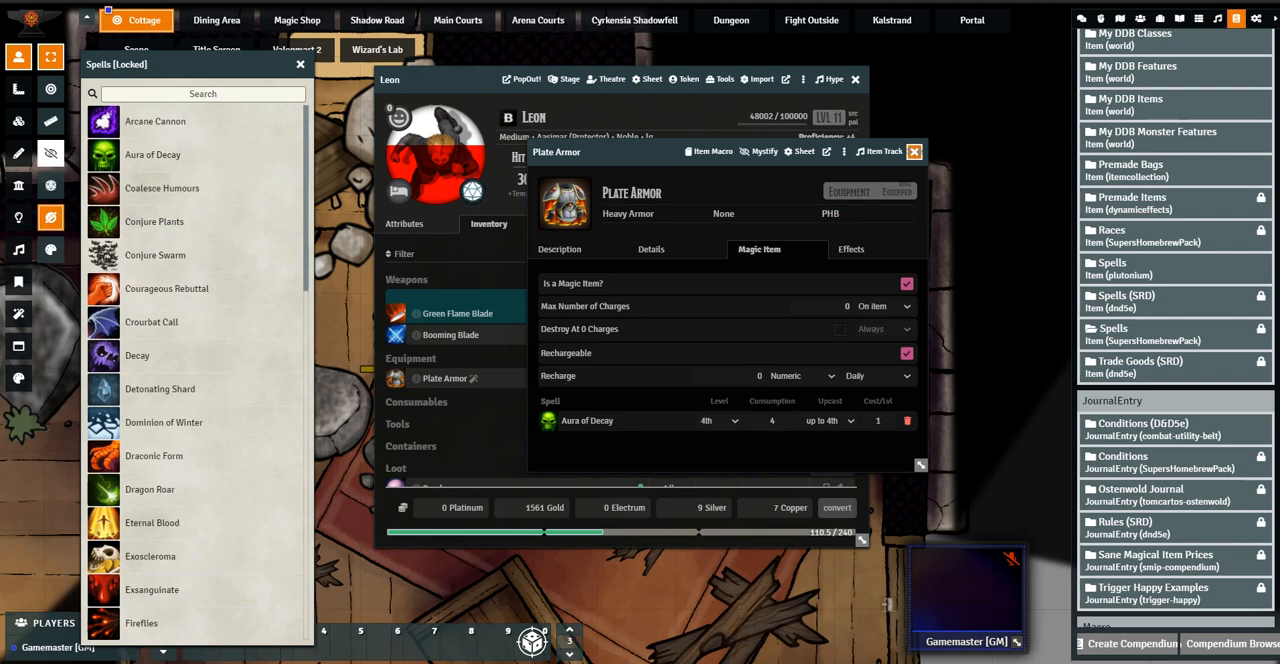
Close the Plate Armor, check its magic item entry in Leon's spellbook and close the Spells compendium
{"action": "left_click", "coordinate": [914, 151]}
{"action": "left_click", "coordinate": [569, 223]}
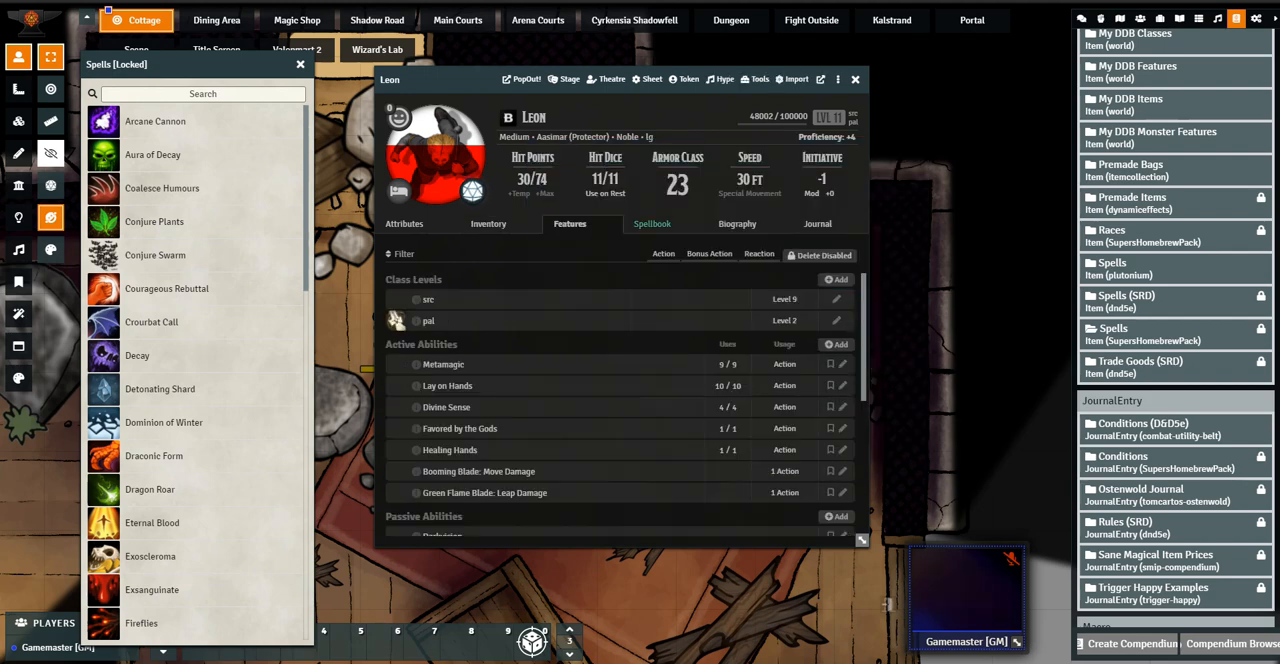
{"action": "left_click", "coordinate": [651, 223]}
{"action": "scroll", "coordinate": [620, 393], "scroll_direction": "down", "scroll_amount": 8}
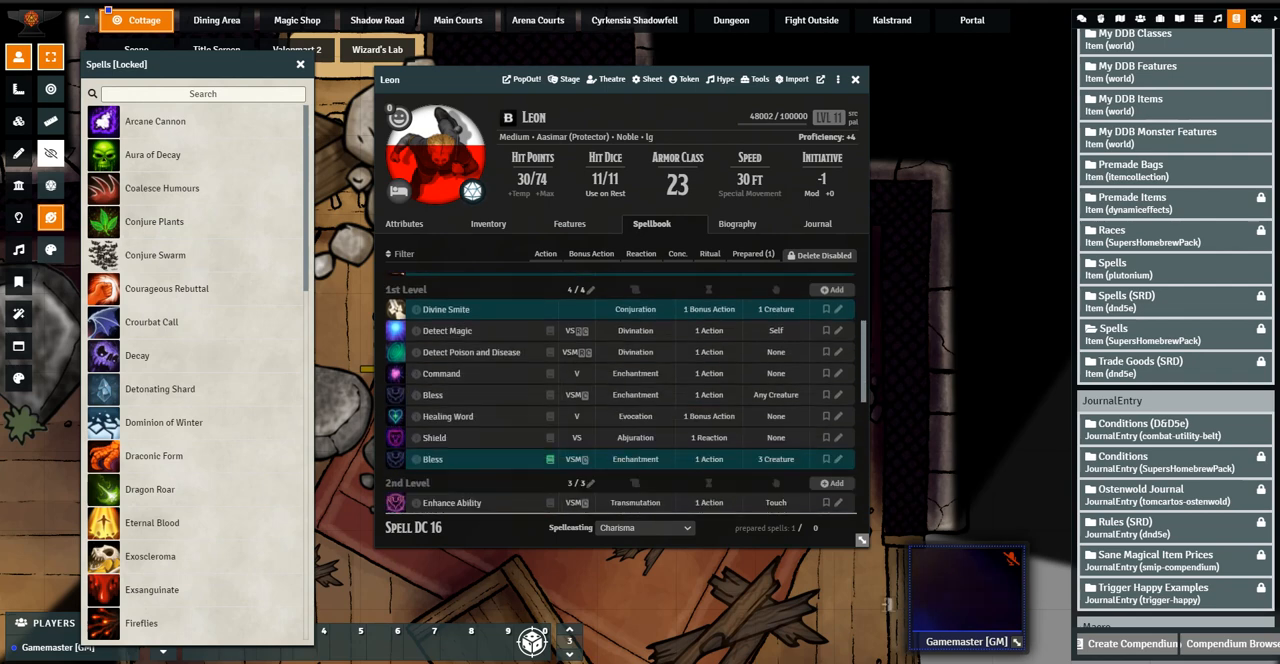
{"action": "scroll", "coordinate": [620, 393], "scroll_direction": "down", "scroll_amount": 1}
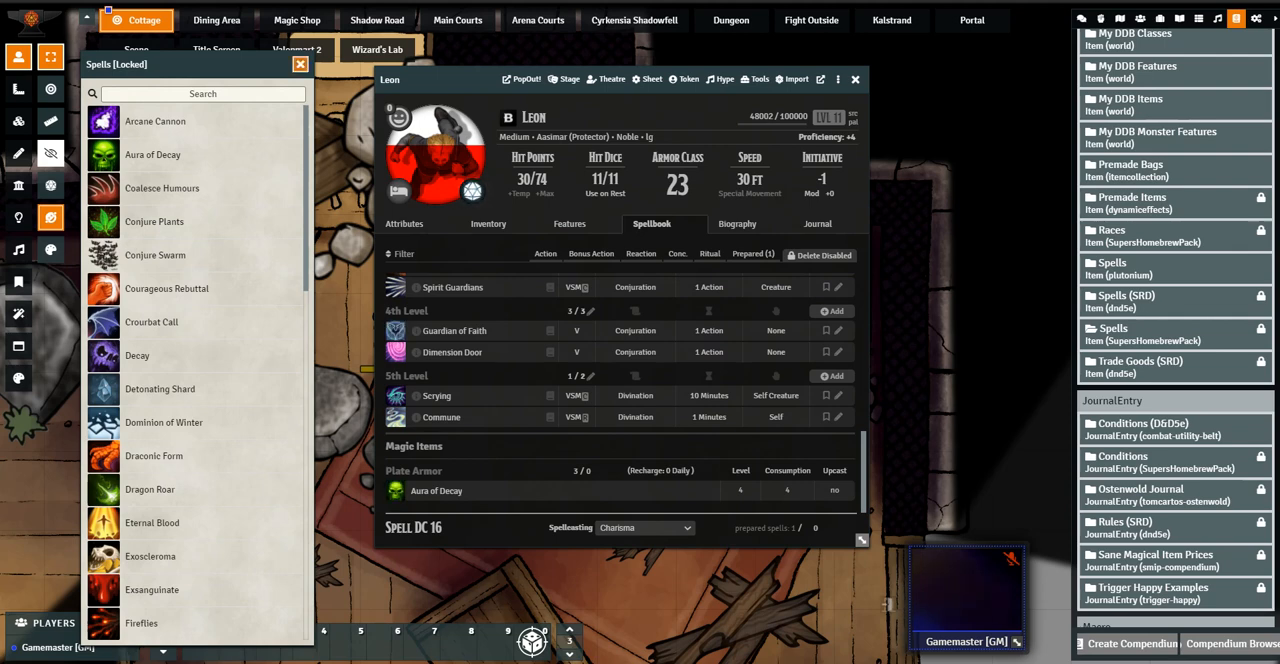
{"action": "left_click", "coordinate": [300, 64]}
Look through the active and passive abilities among Leon's features
{"action": "scroll", "coordinate": [620, 390], "scroll_direction": "up", "scroll_amount": 10}
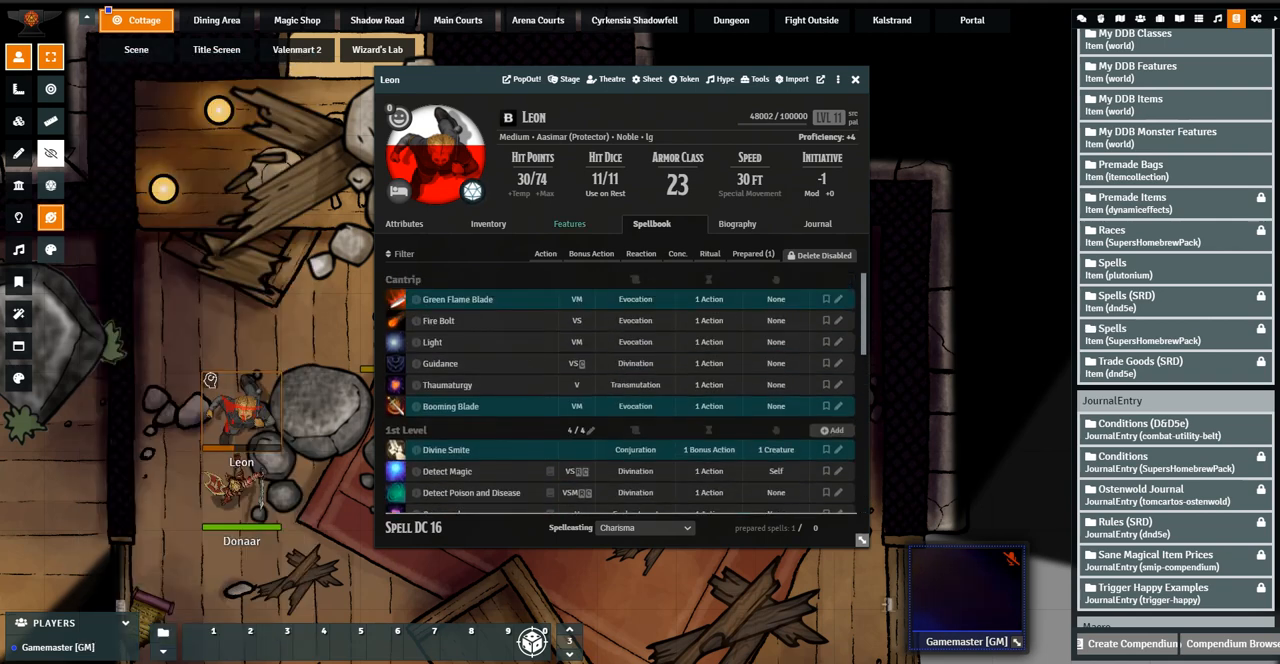
{"action": "left_click", "coordinate": [569, 223]}
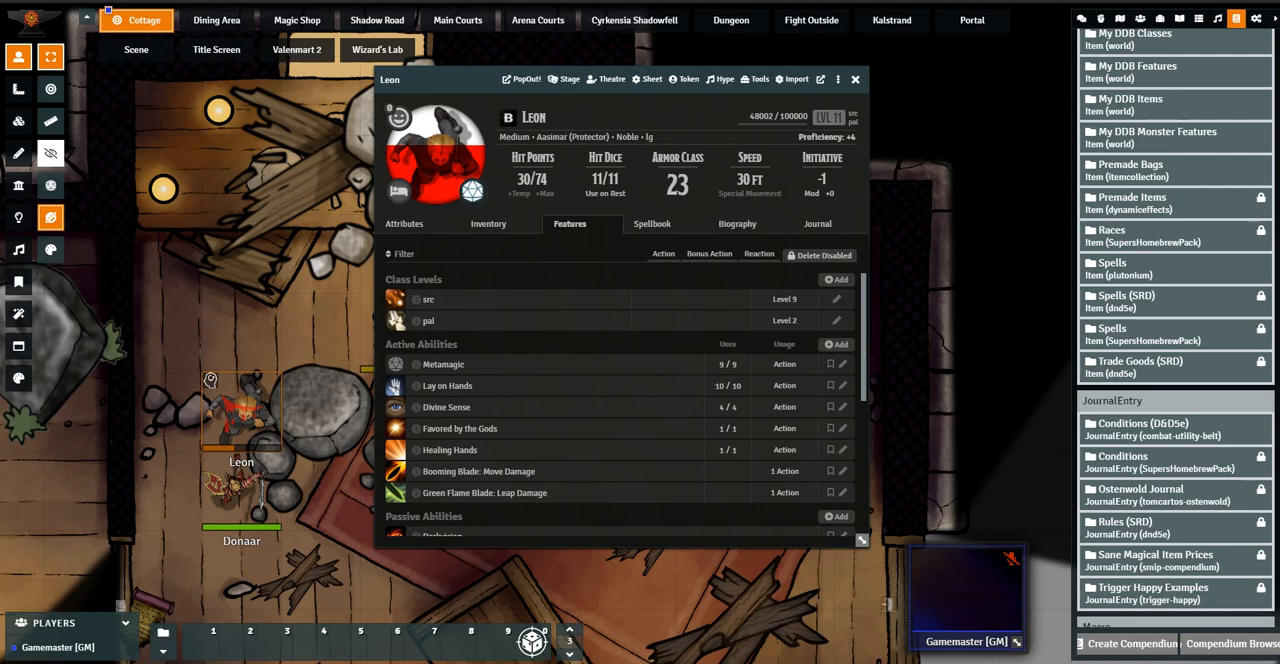
{"action": "scroll", "coordinate": [620, 410], "scroll_direction": "down", "scroll_amount": 5}
{"action": "scroll", "coordinate": [620, 410], "scroll_direction": "up", "scroll_amount": 5}
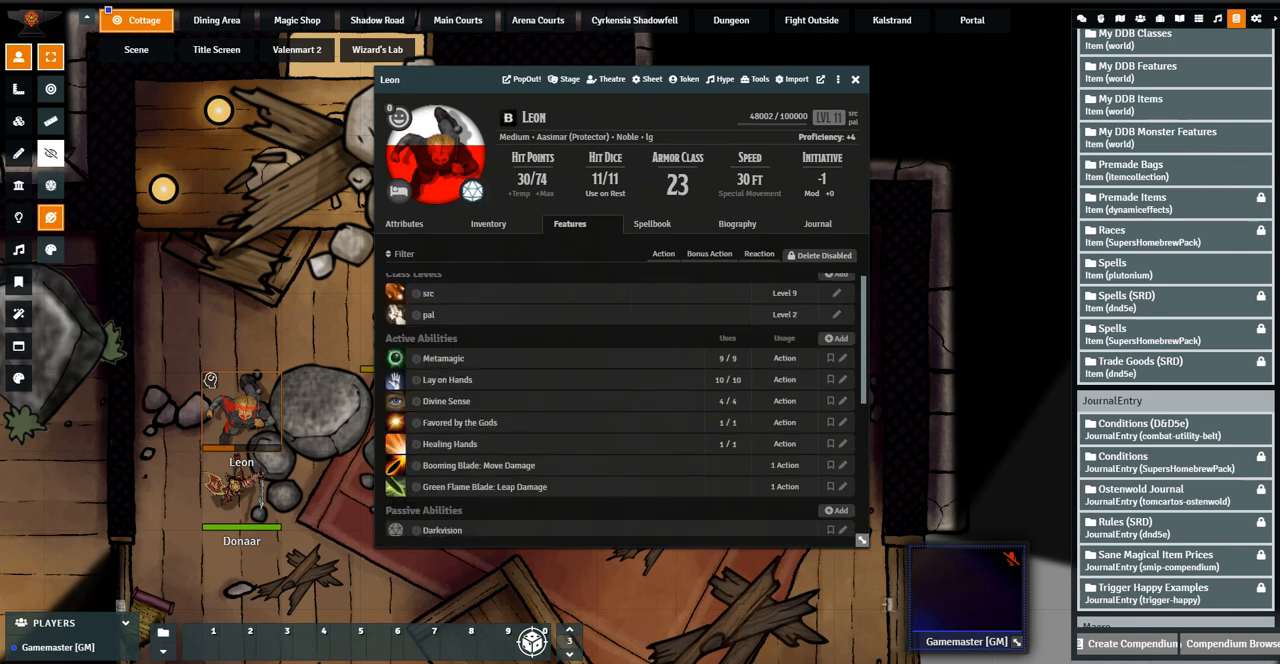
Add an active effect to Leon's Plate Armor using the Bonuses category and the Bonuses All Attack Bonuses target
{"action": "left_click", "coordinate": [488, 223]}
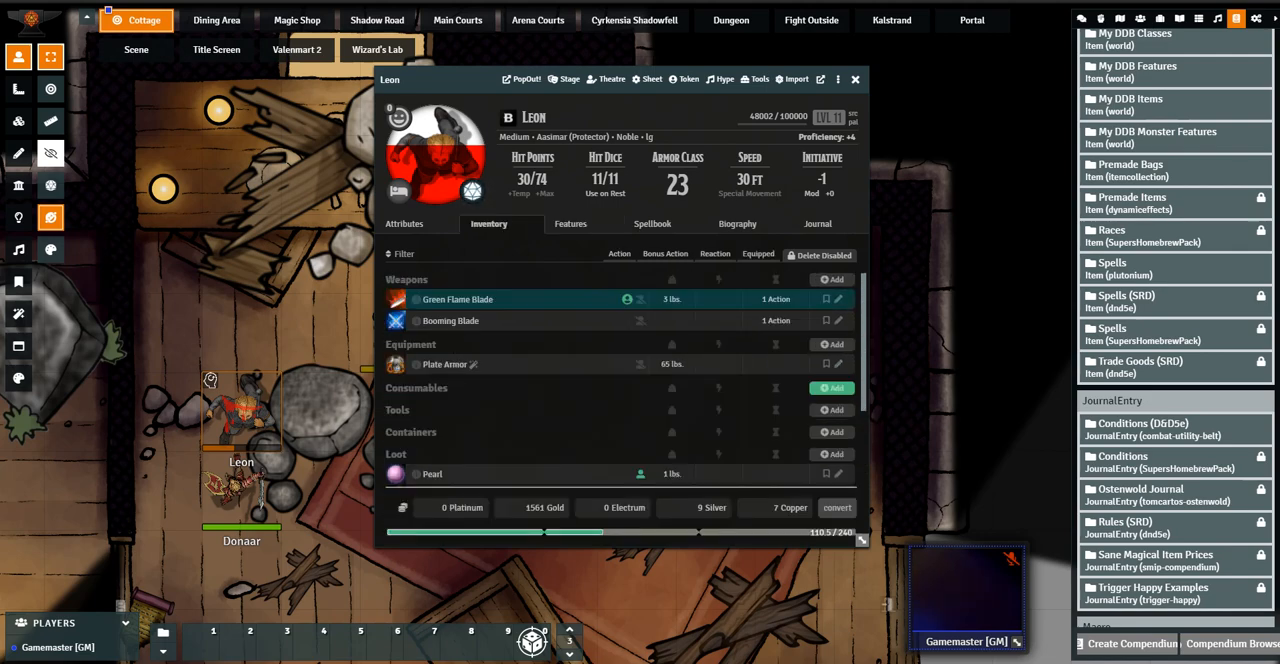
{"action": "left_click", "coordinate": [838, 364]}
{"action": "left_click", "coordinate": [851, 249]}
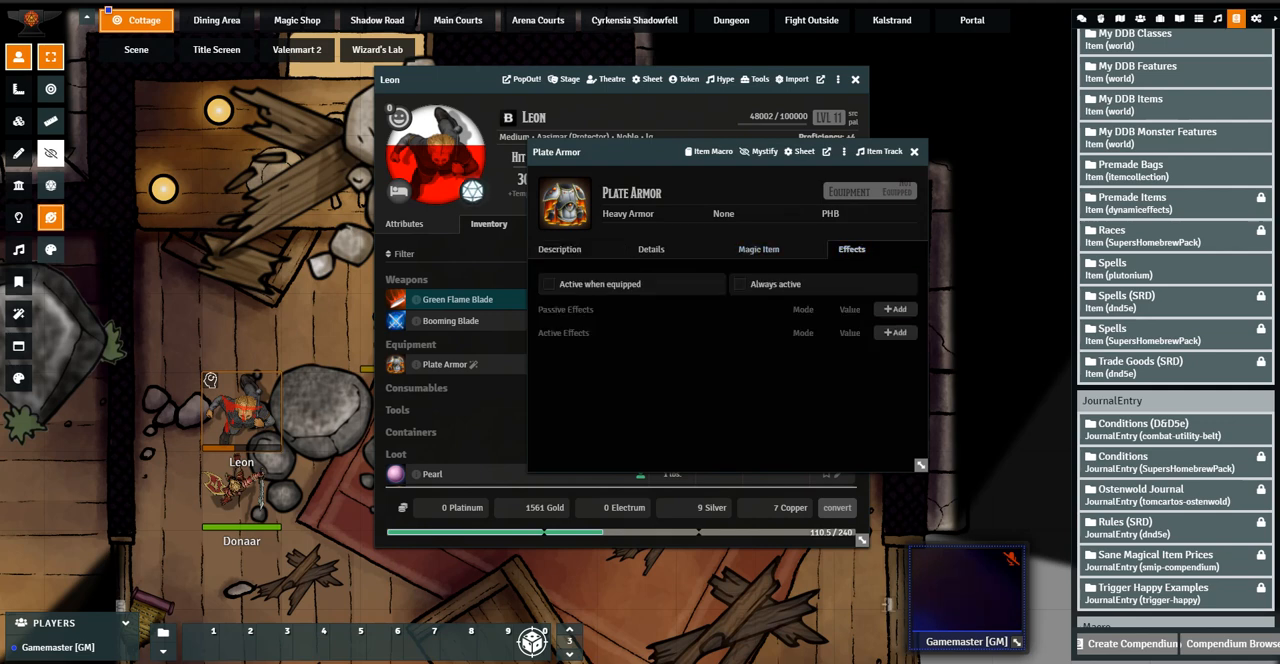
{"action": "left_click", "coordinate": [894, 332]}
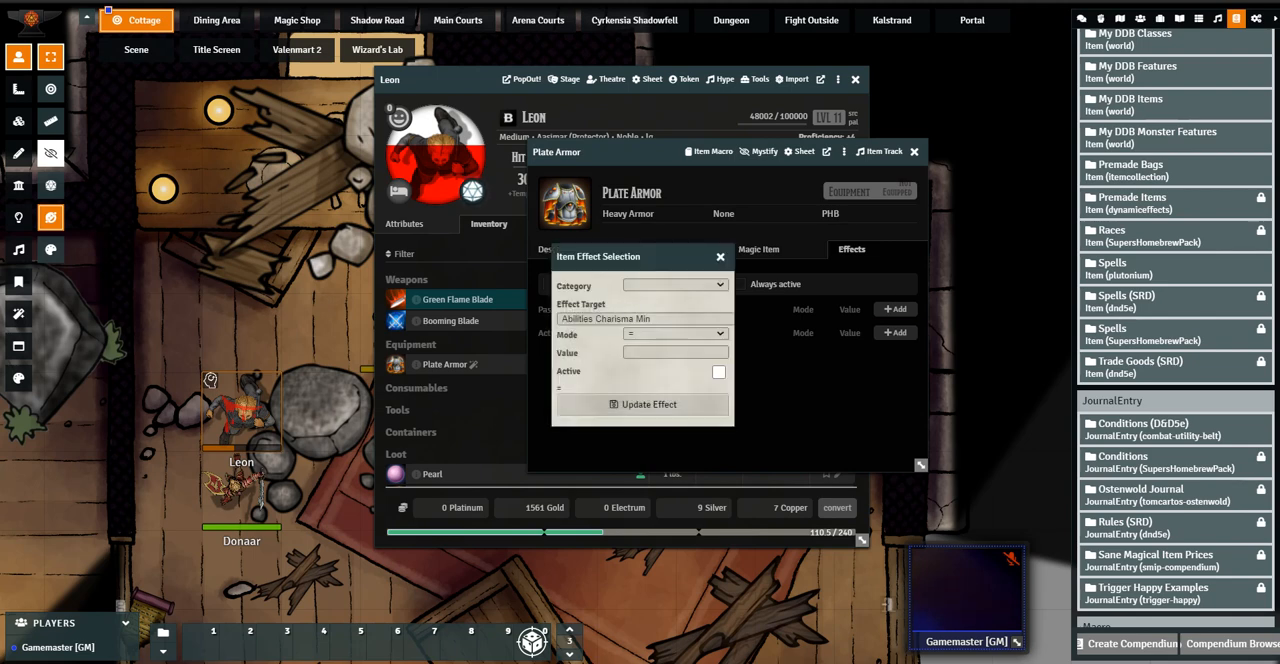
{"action": "left_click", "coordinate": [676, 285]}
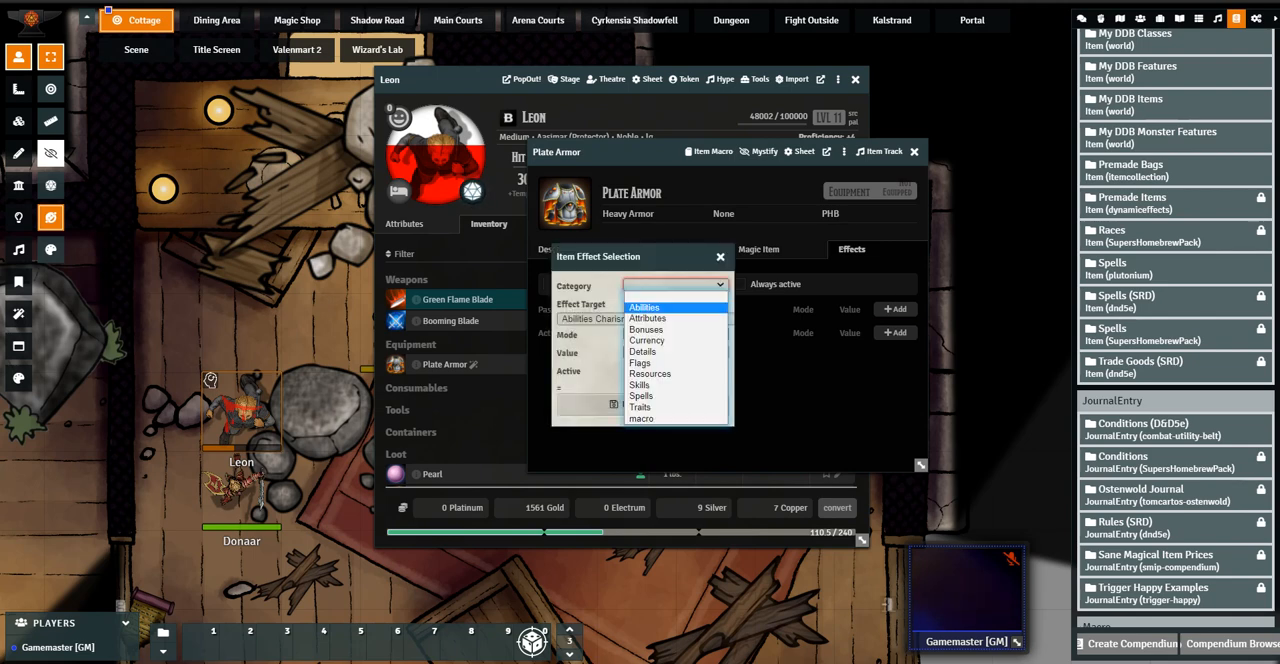
{"action": "left_click", "coordinate": [646, 329]}
{"action": "left_click", "coordinate": [640, 318]}
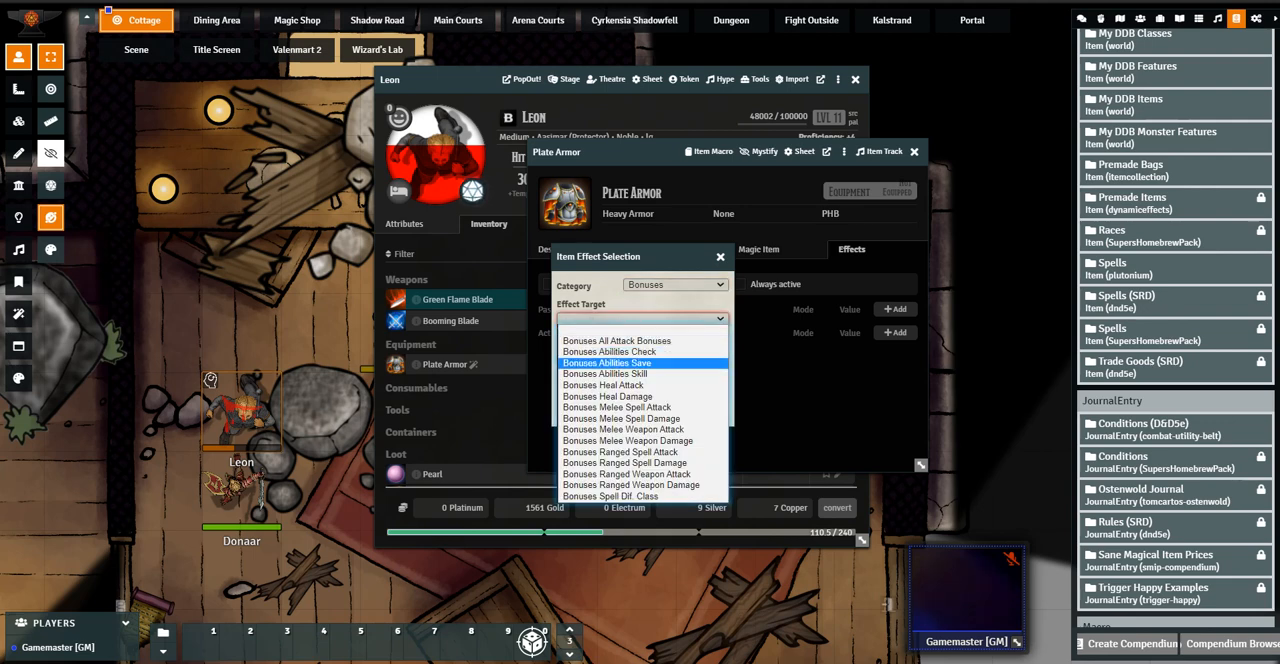
{"action": "left_click", "coordinate": [617, 341]}
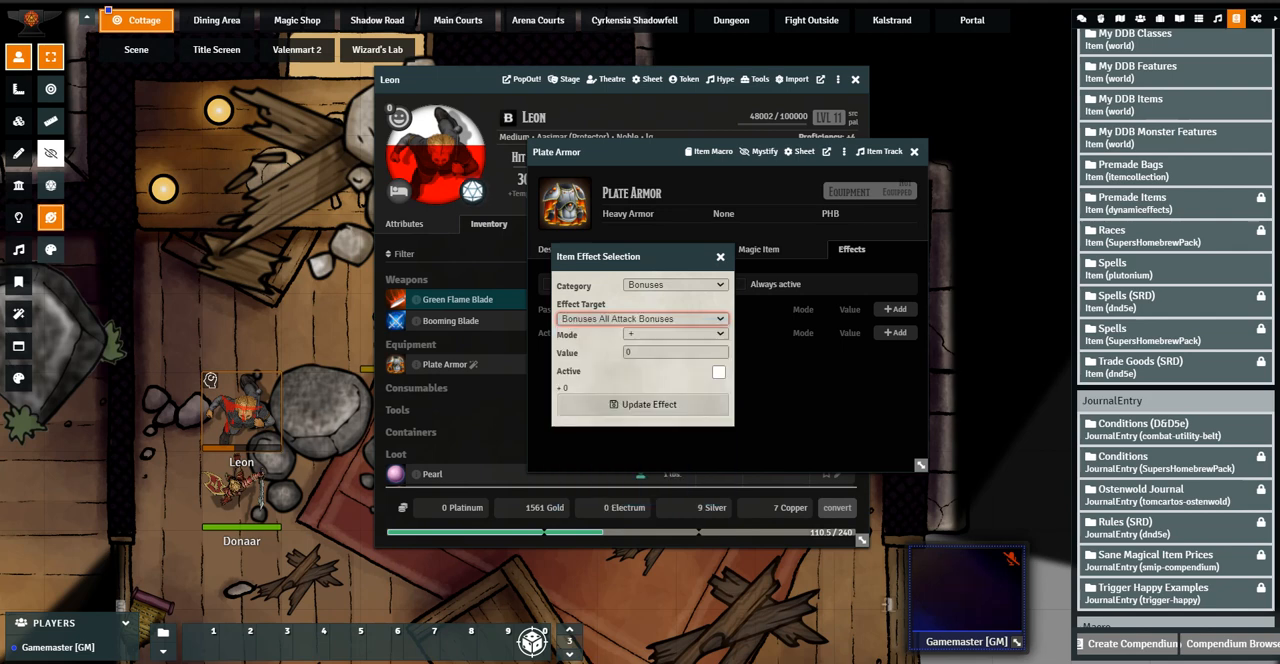
Set the effect's value to 1, mark it active, save it and close the Plate Armor
{"action": "left_click", "coordinate": [675, 352]}
{"action": "type", "text": "1"}
{"action": "left_click", "coordinate": [718, 372]}
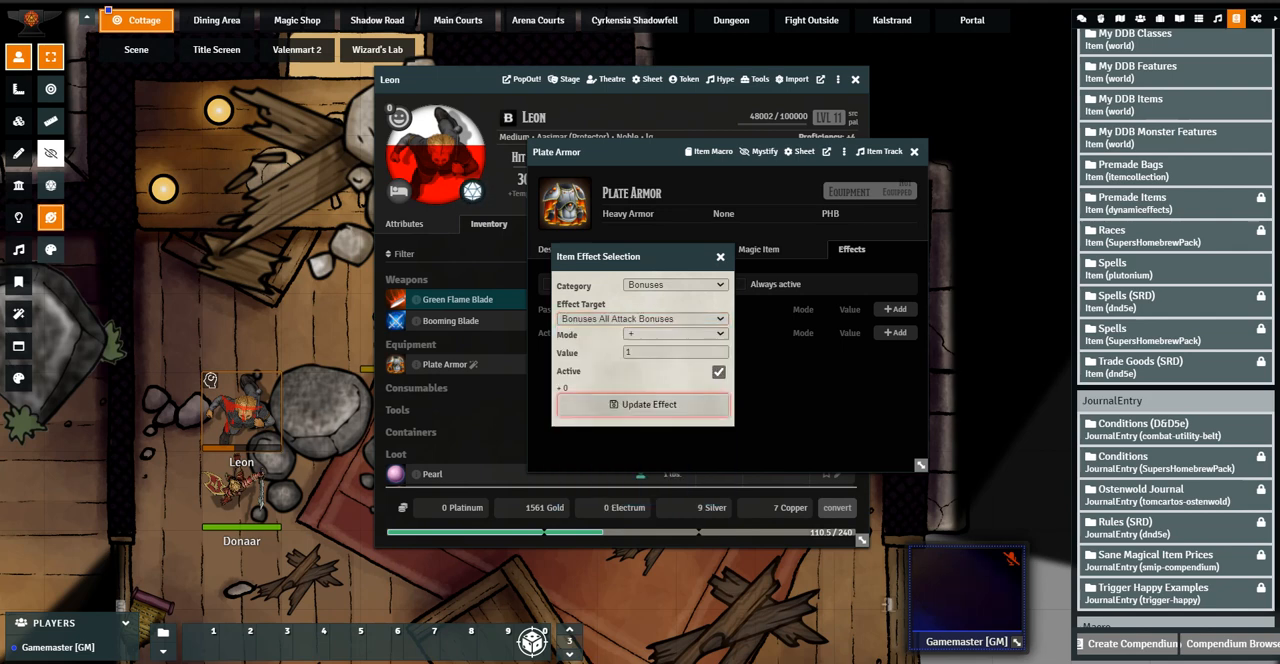
{"action": "left_click", "coordinate": [645, 404]}
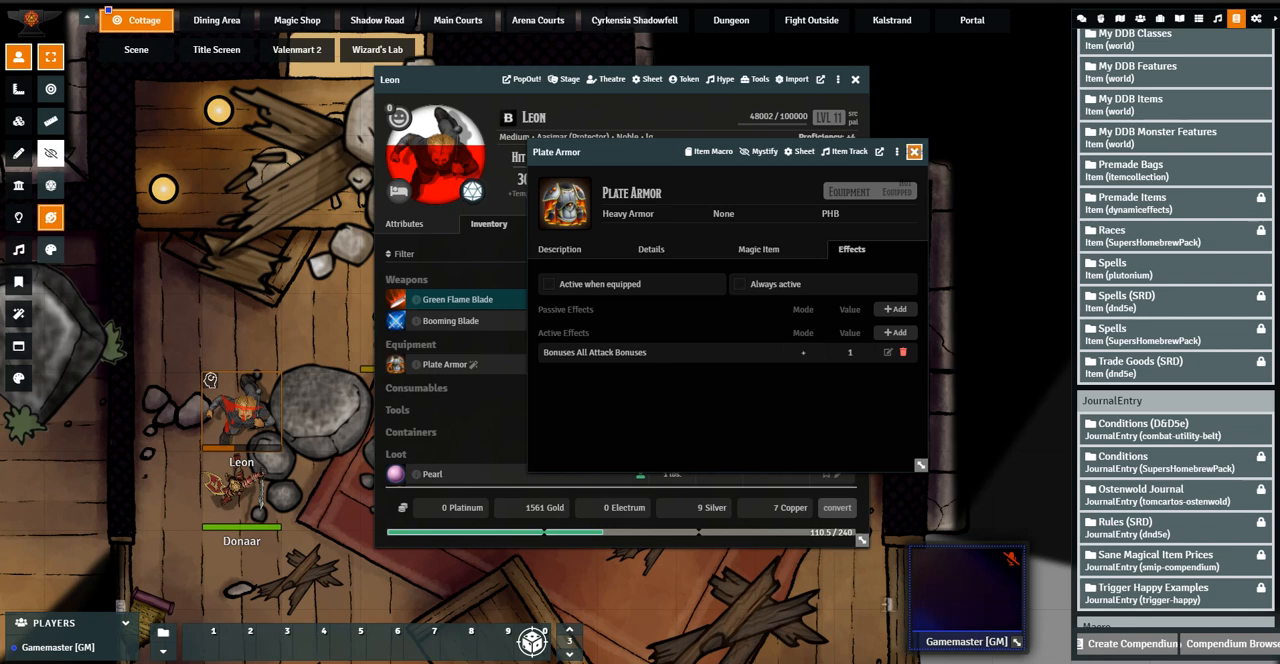
{"action": "left_click", "coordinate": [914, 151]}
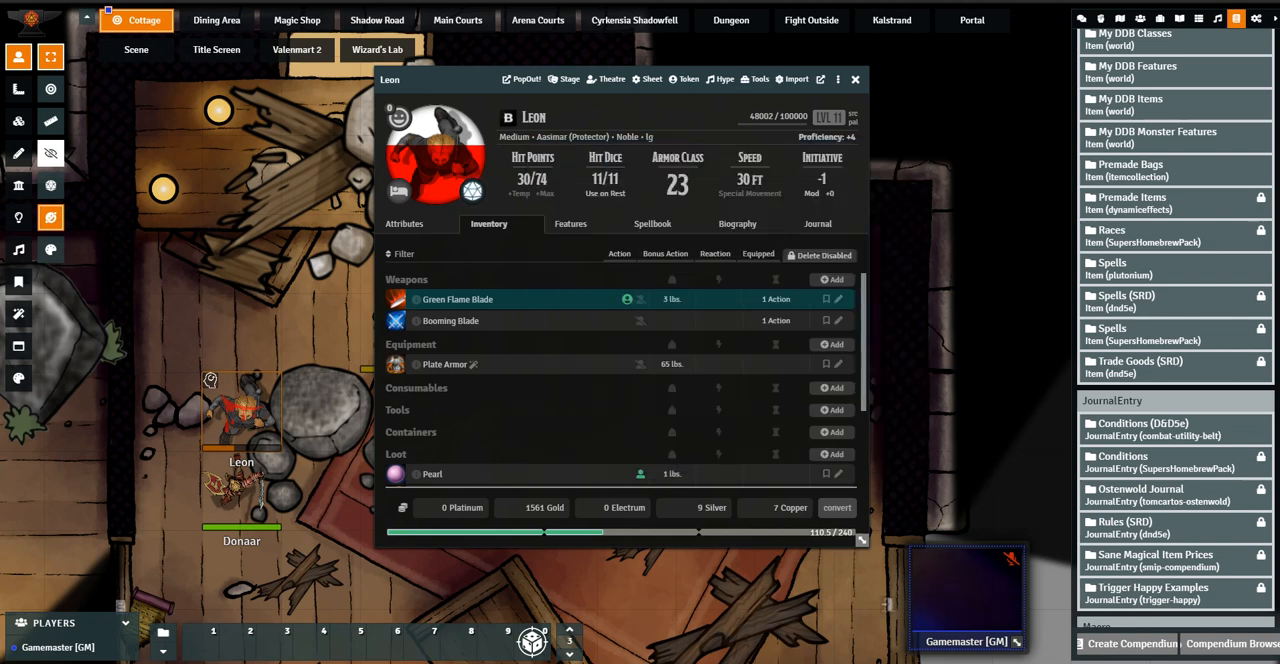